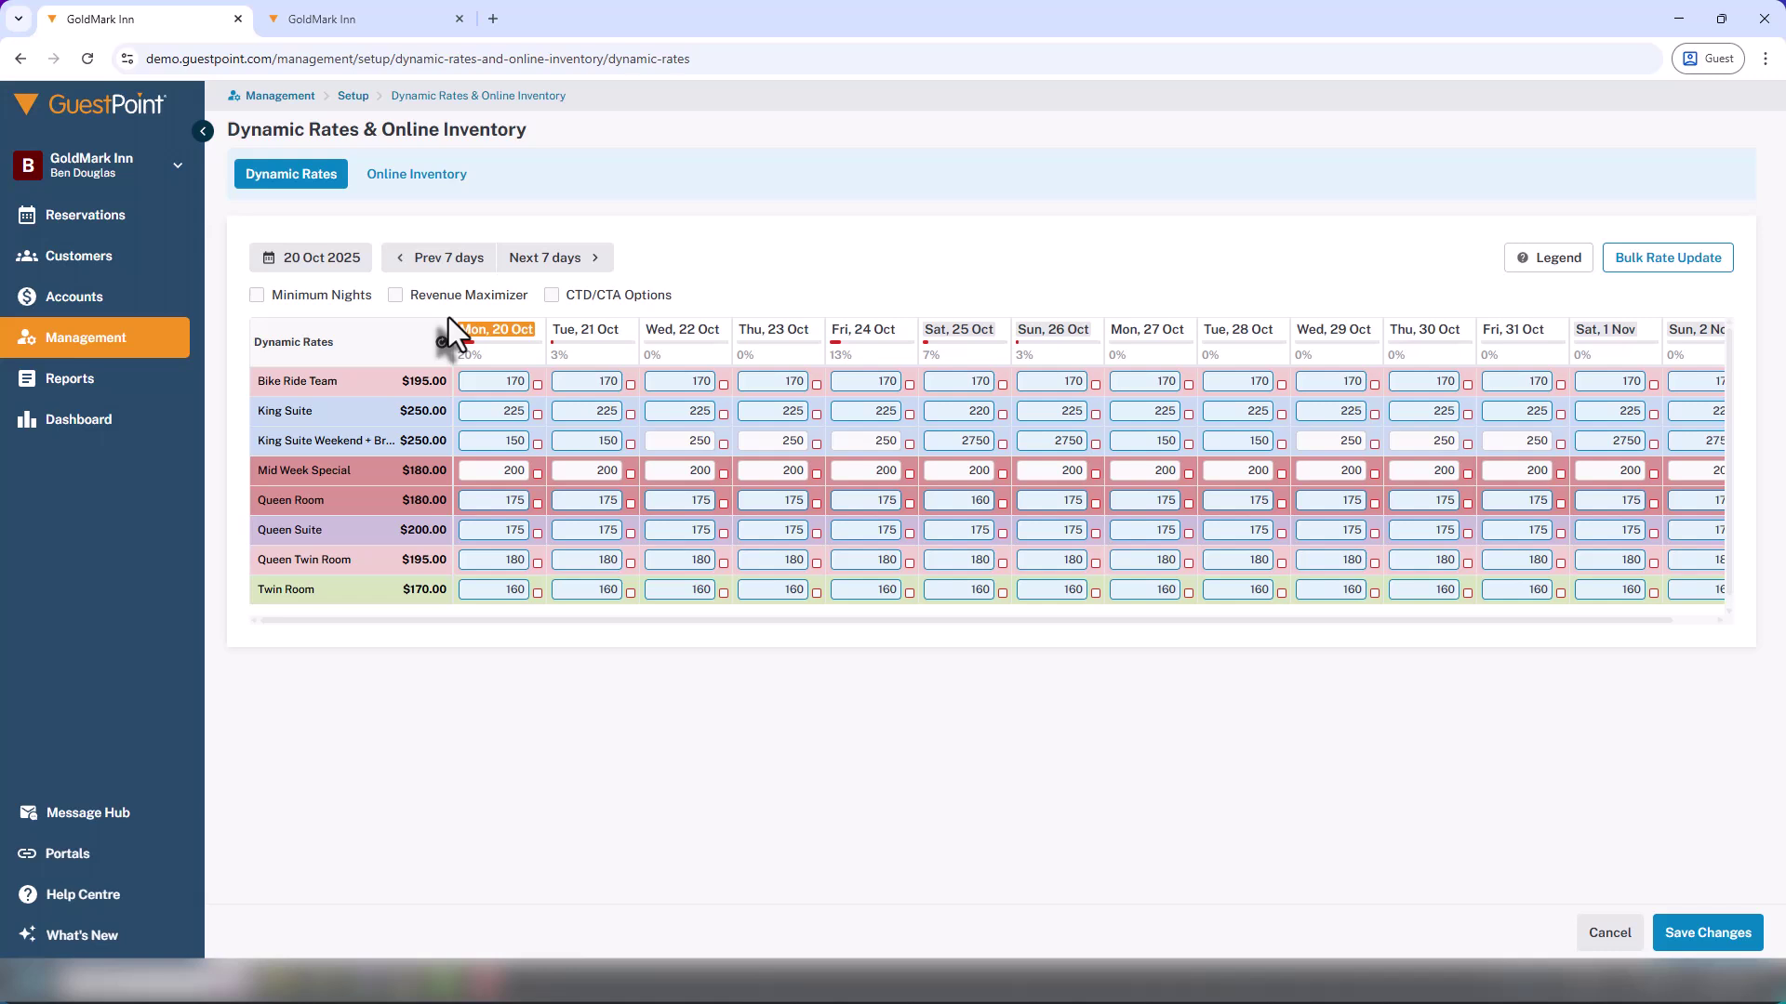
Step: Show the Minimum Nights, Revenue Maximizer and CTD/CTA options in the rates grid, and review the legend
click(316, 298)
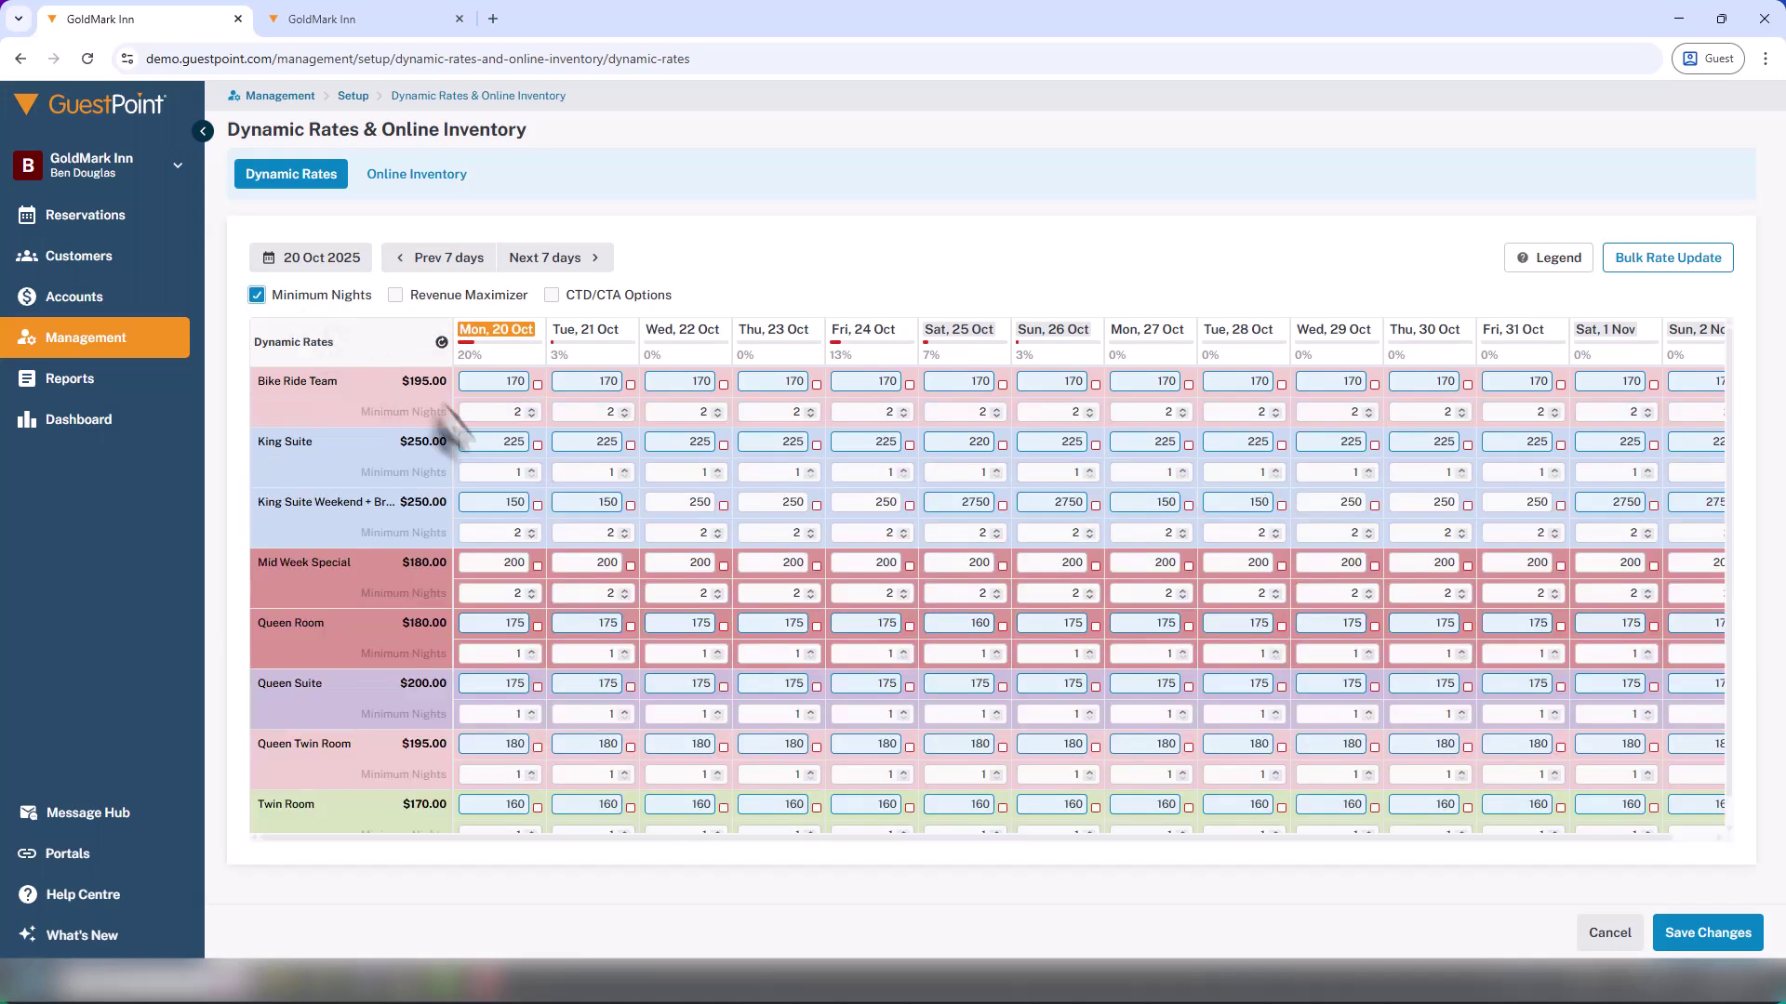
click(394, 296)
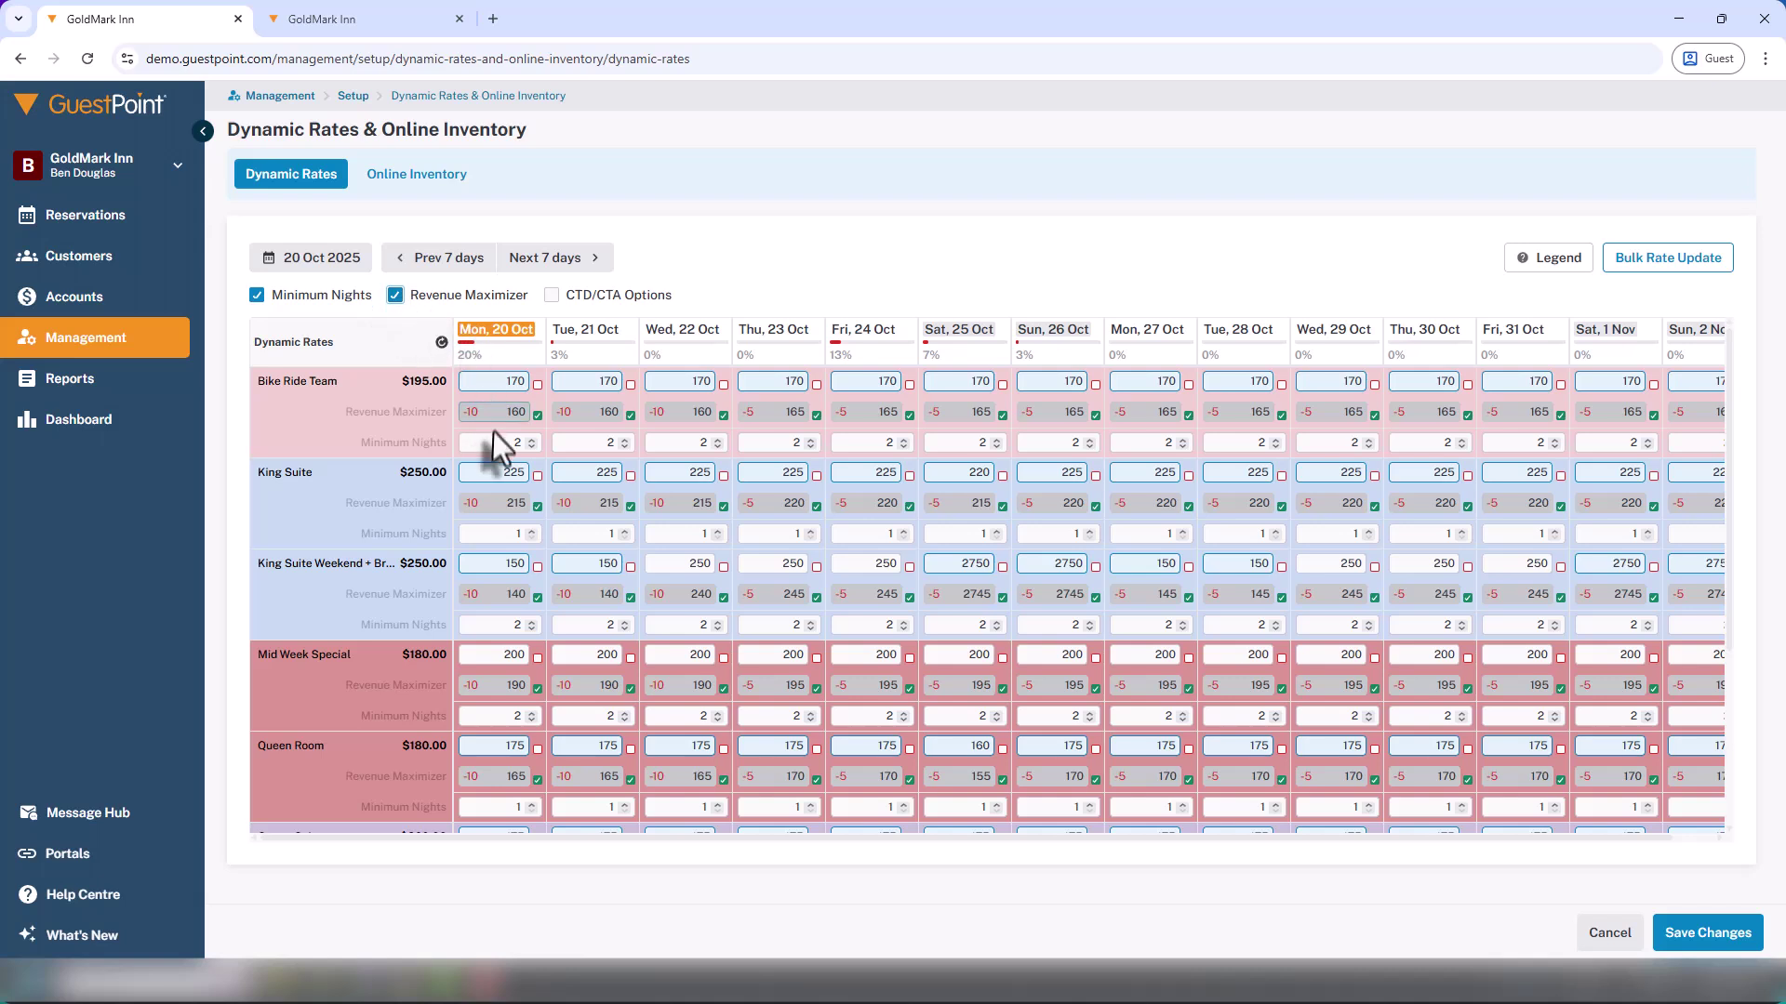
click(551, 295)
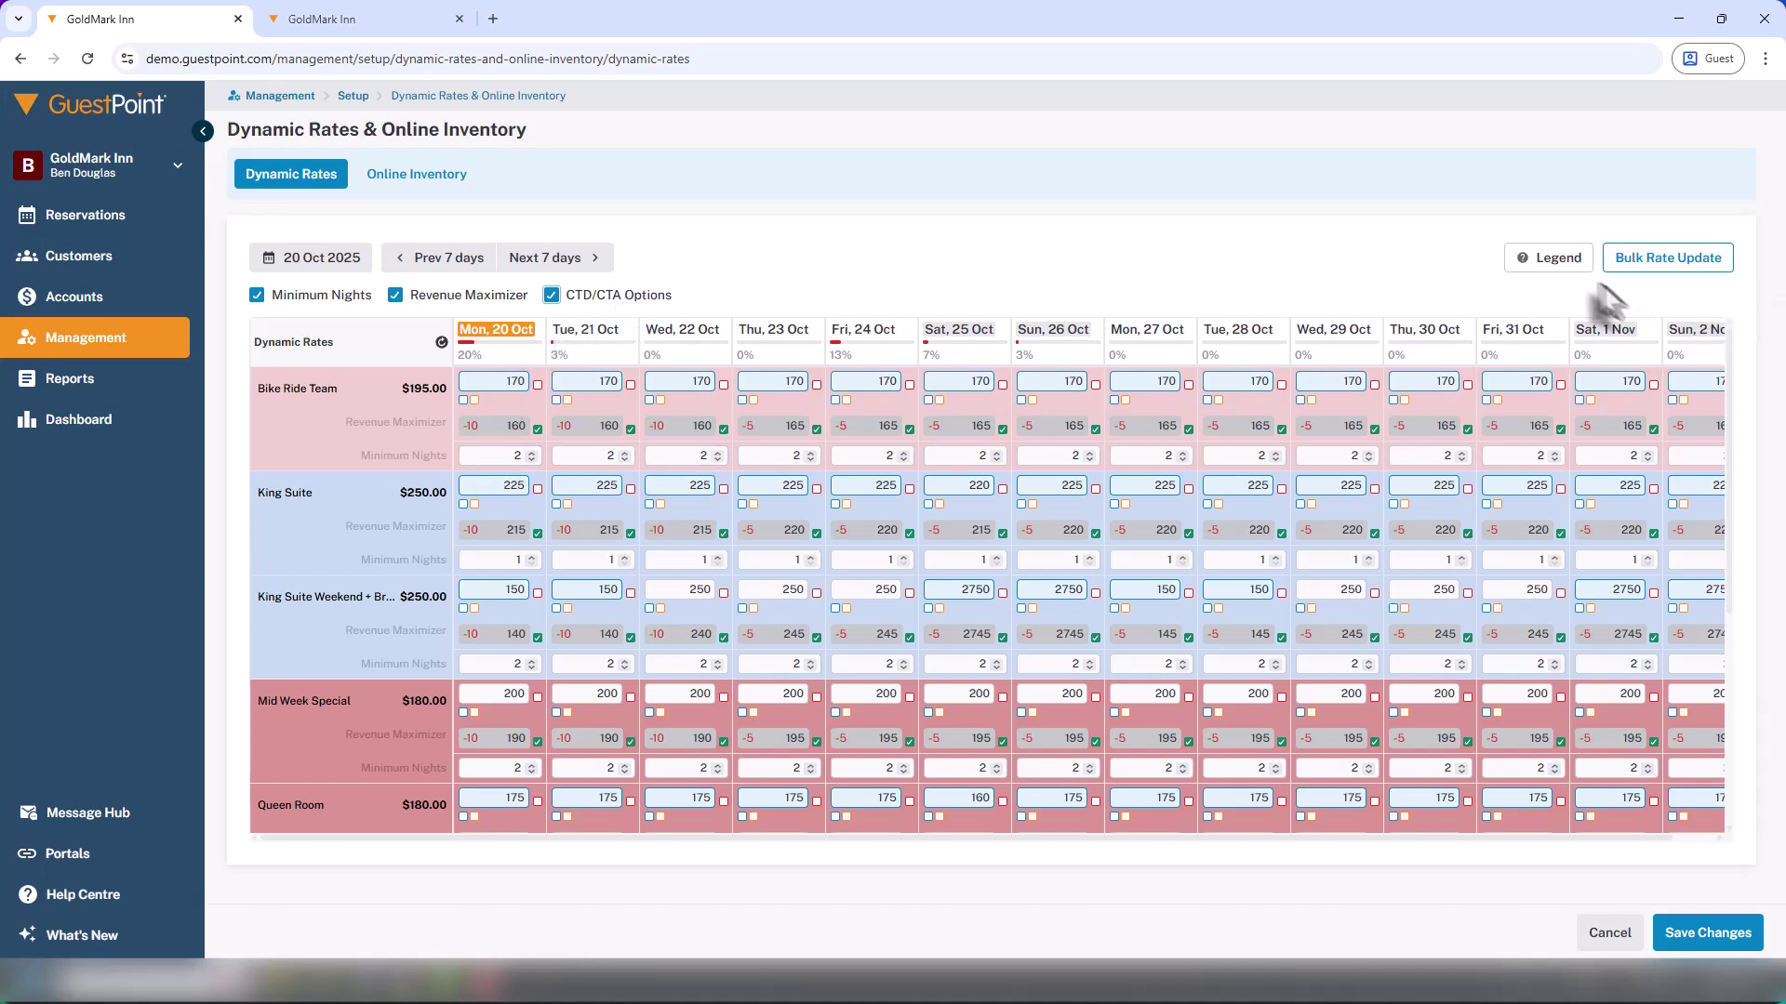
click(1556, 260)
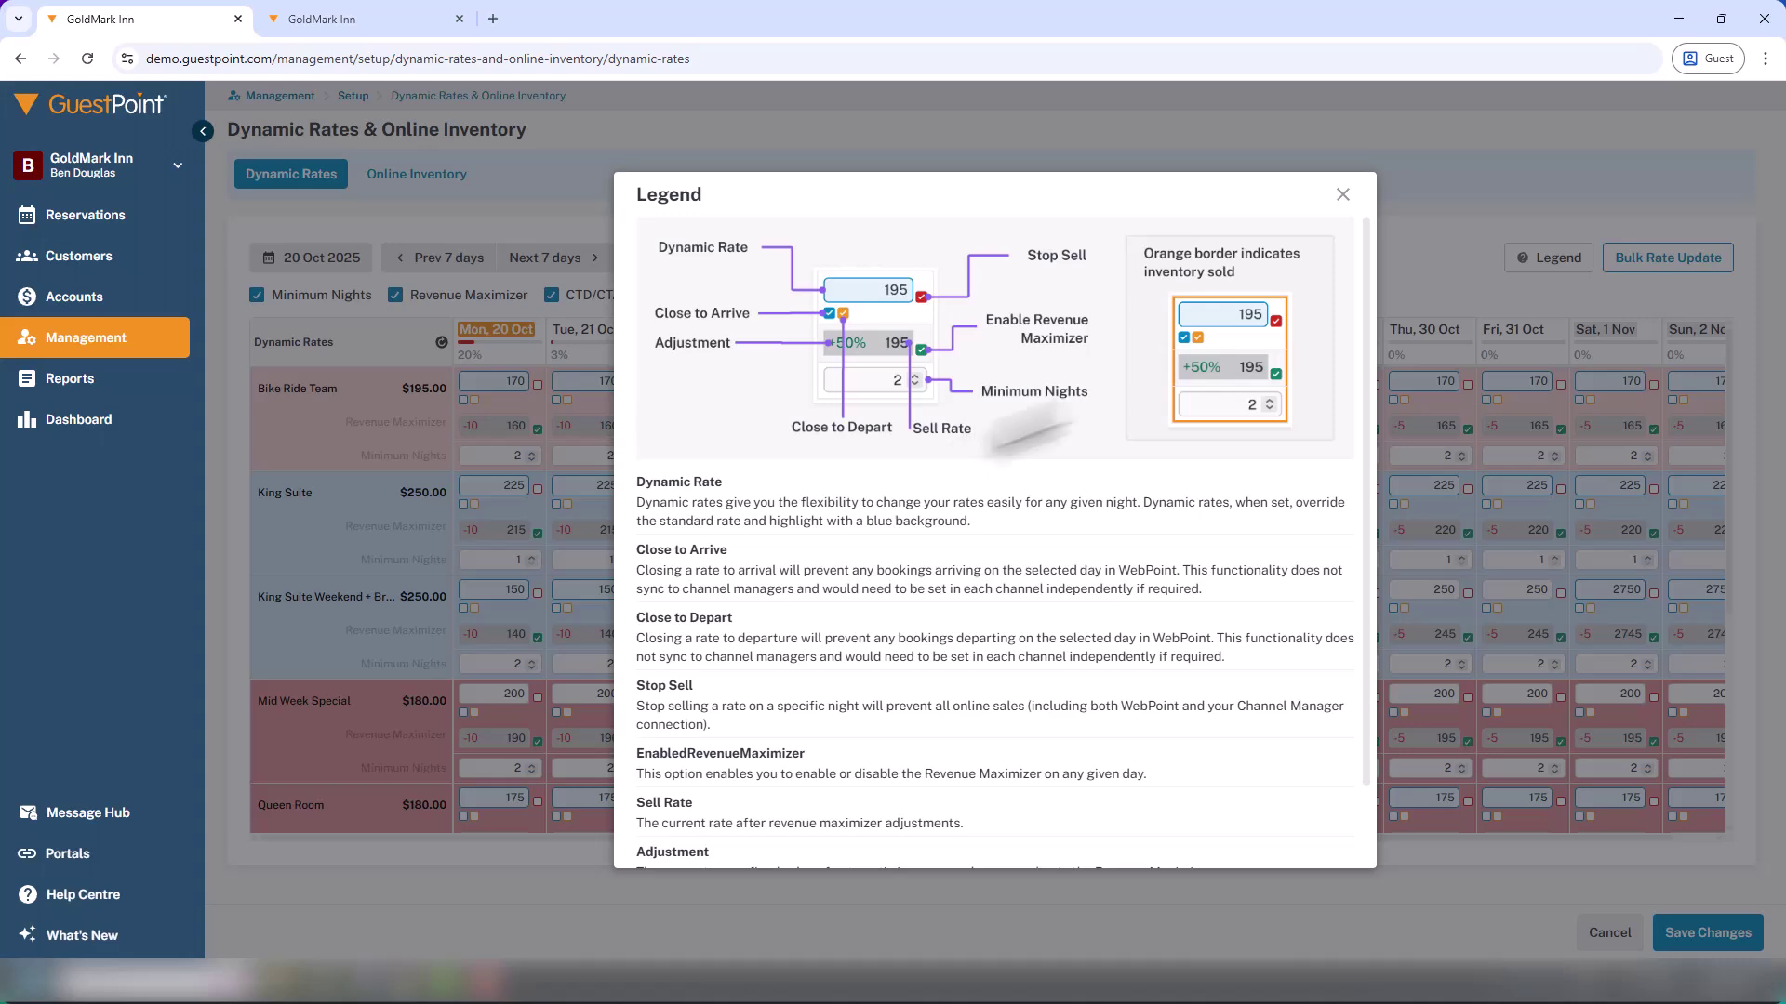
click(1342, 194)
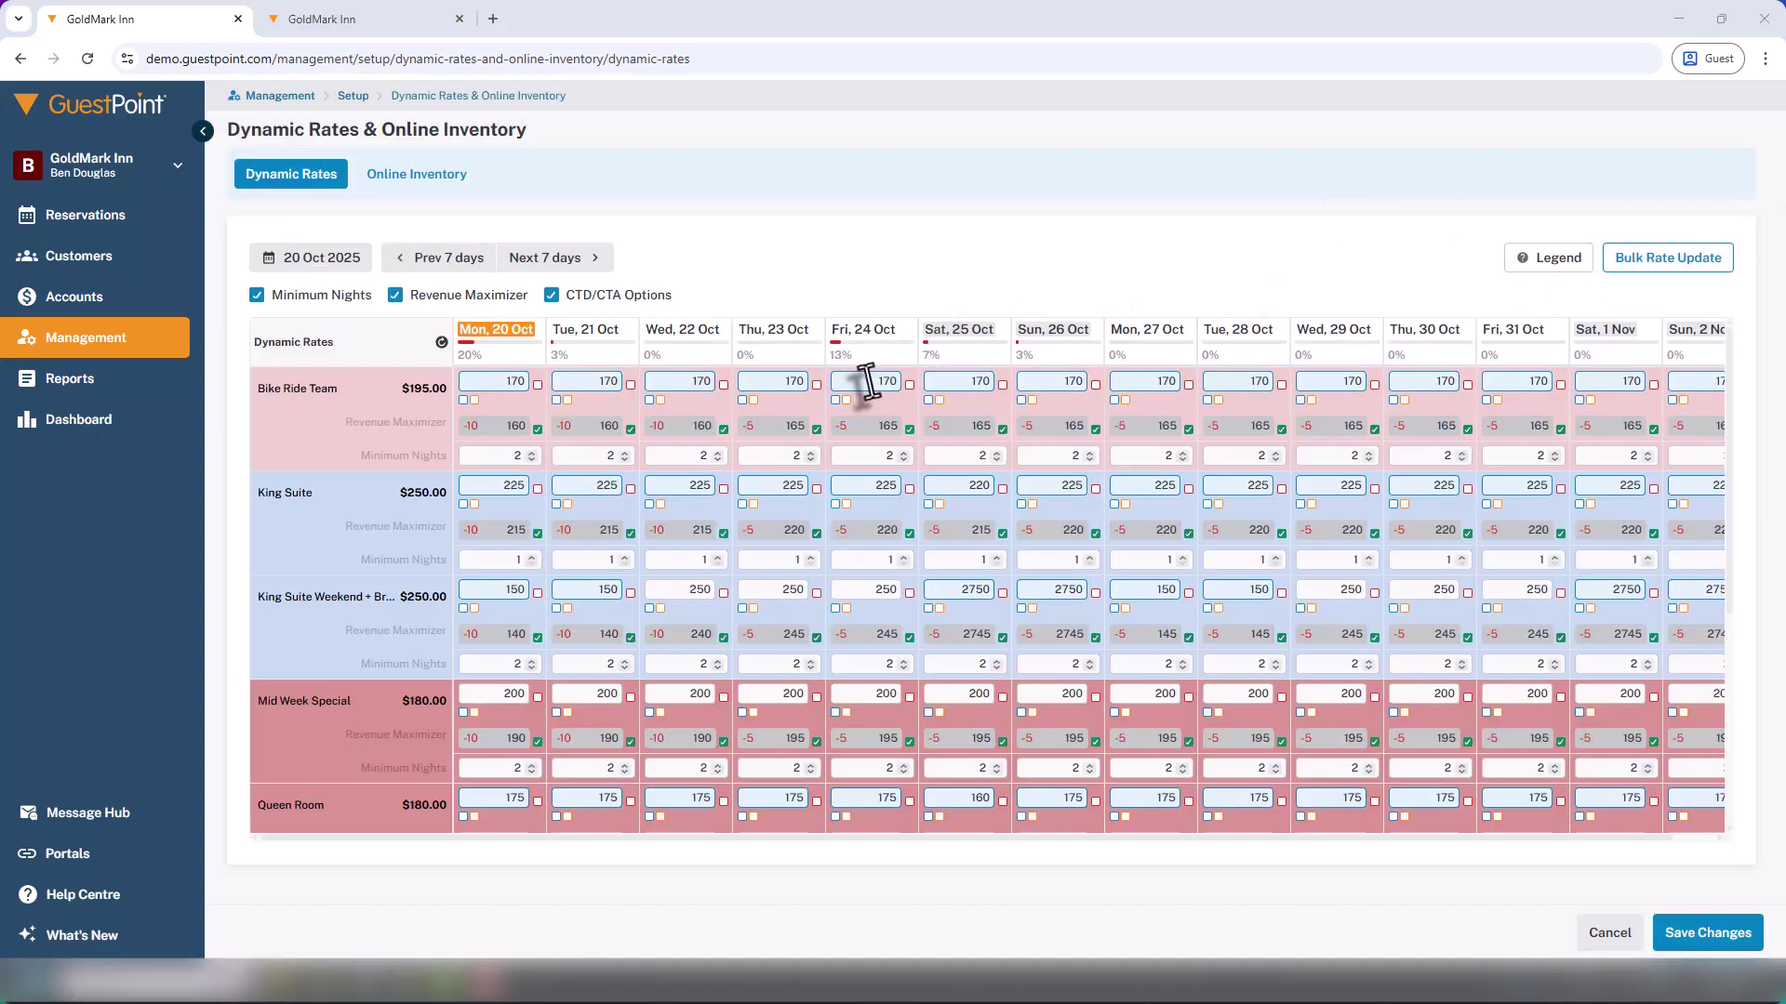
Step: Set the Bike Ride Team dynamic rate to 185 for Mon 20 Oct and 190 for Fri 24 Oct
double_click(510, 383)
text(185)
key(Tab)
key(Tab)
key(Tab)
click(891, 383)
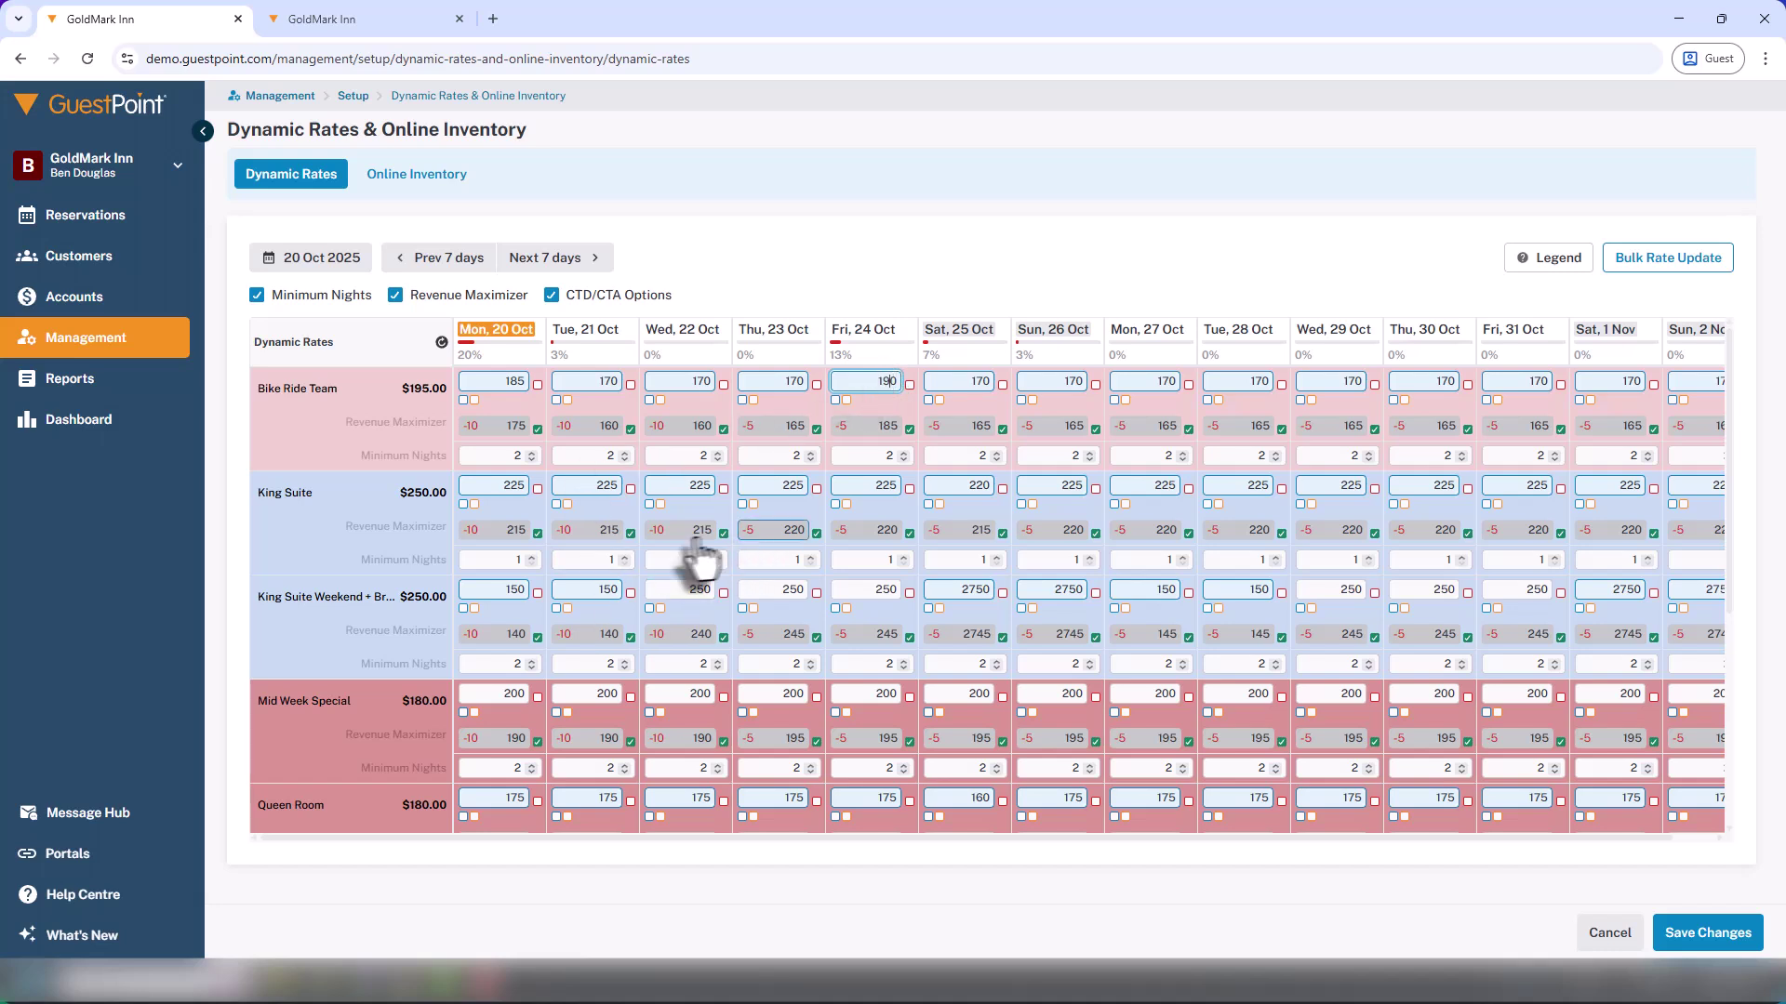
click(854, 253)
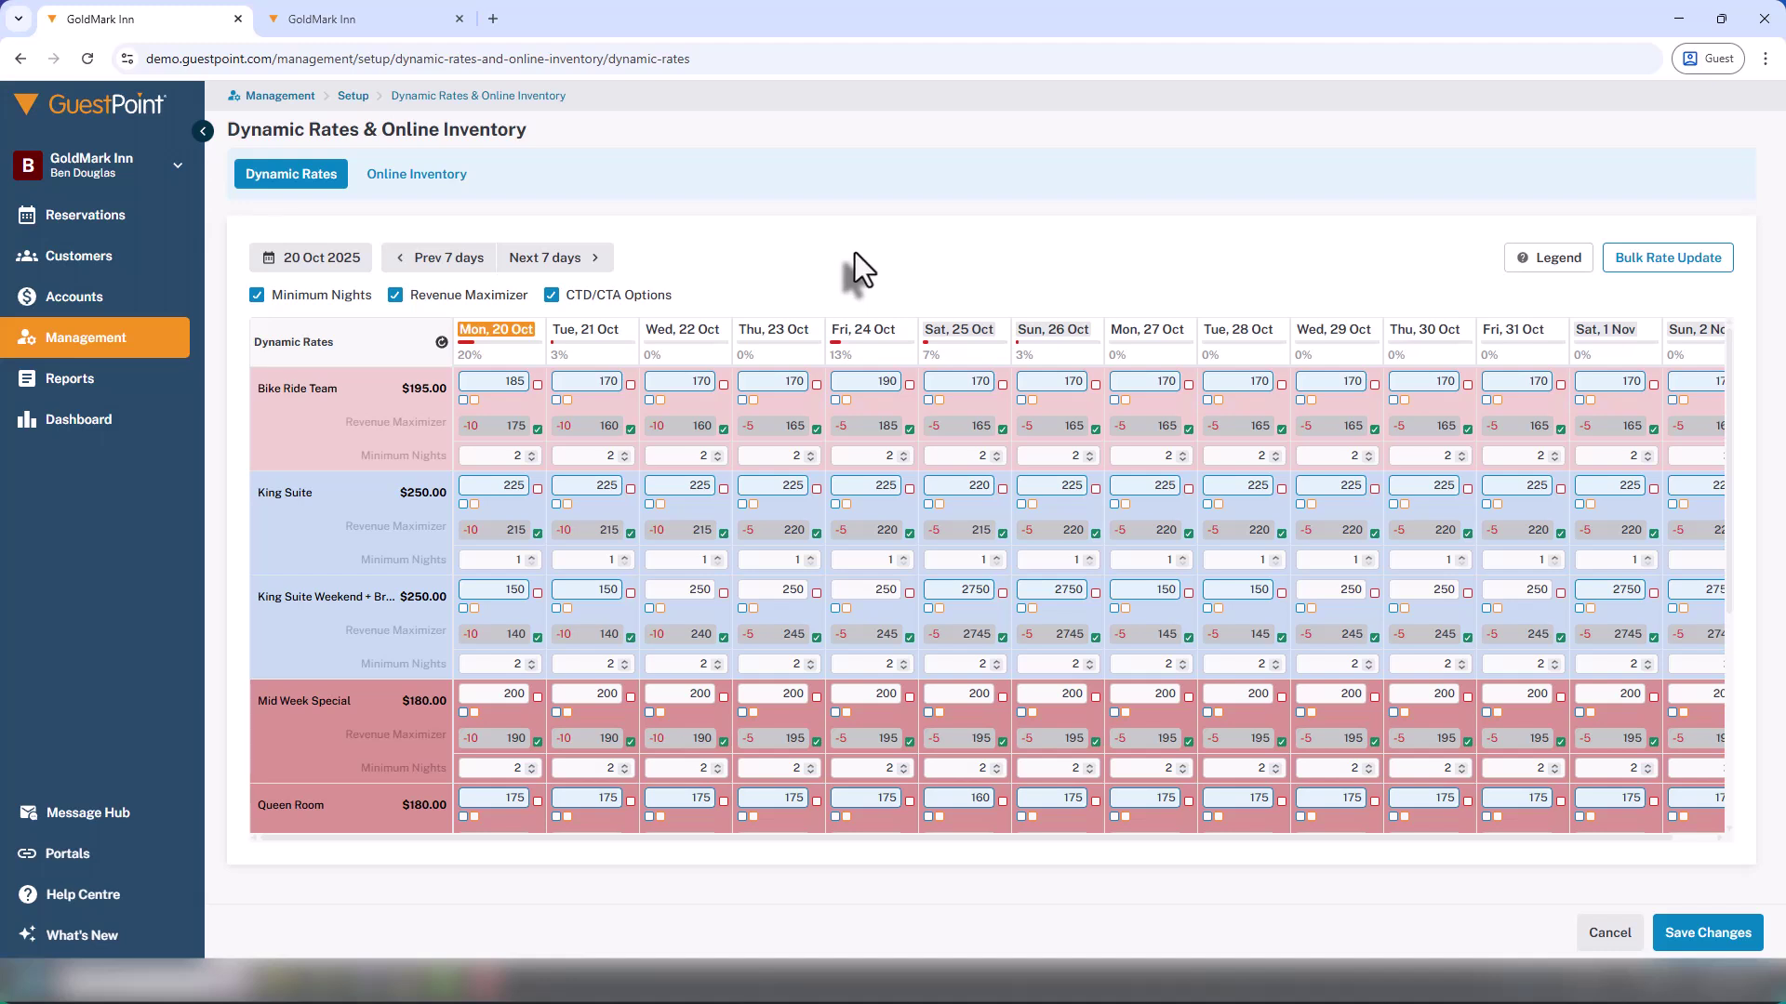
click(790, 454)
Step: Open the bulk rate update and try to set its time span to 20 Oct 2025 - 24 Oct 2025
click(1670, 261)
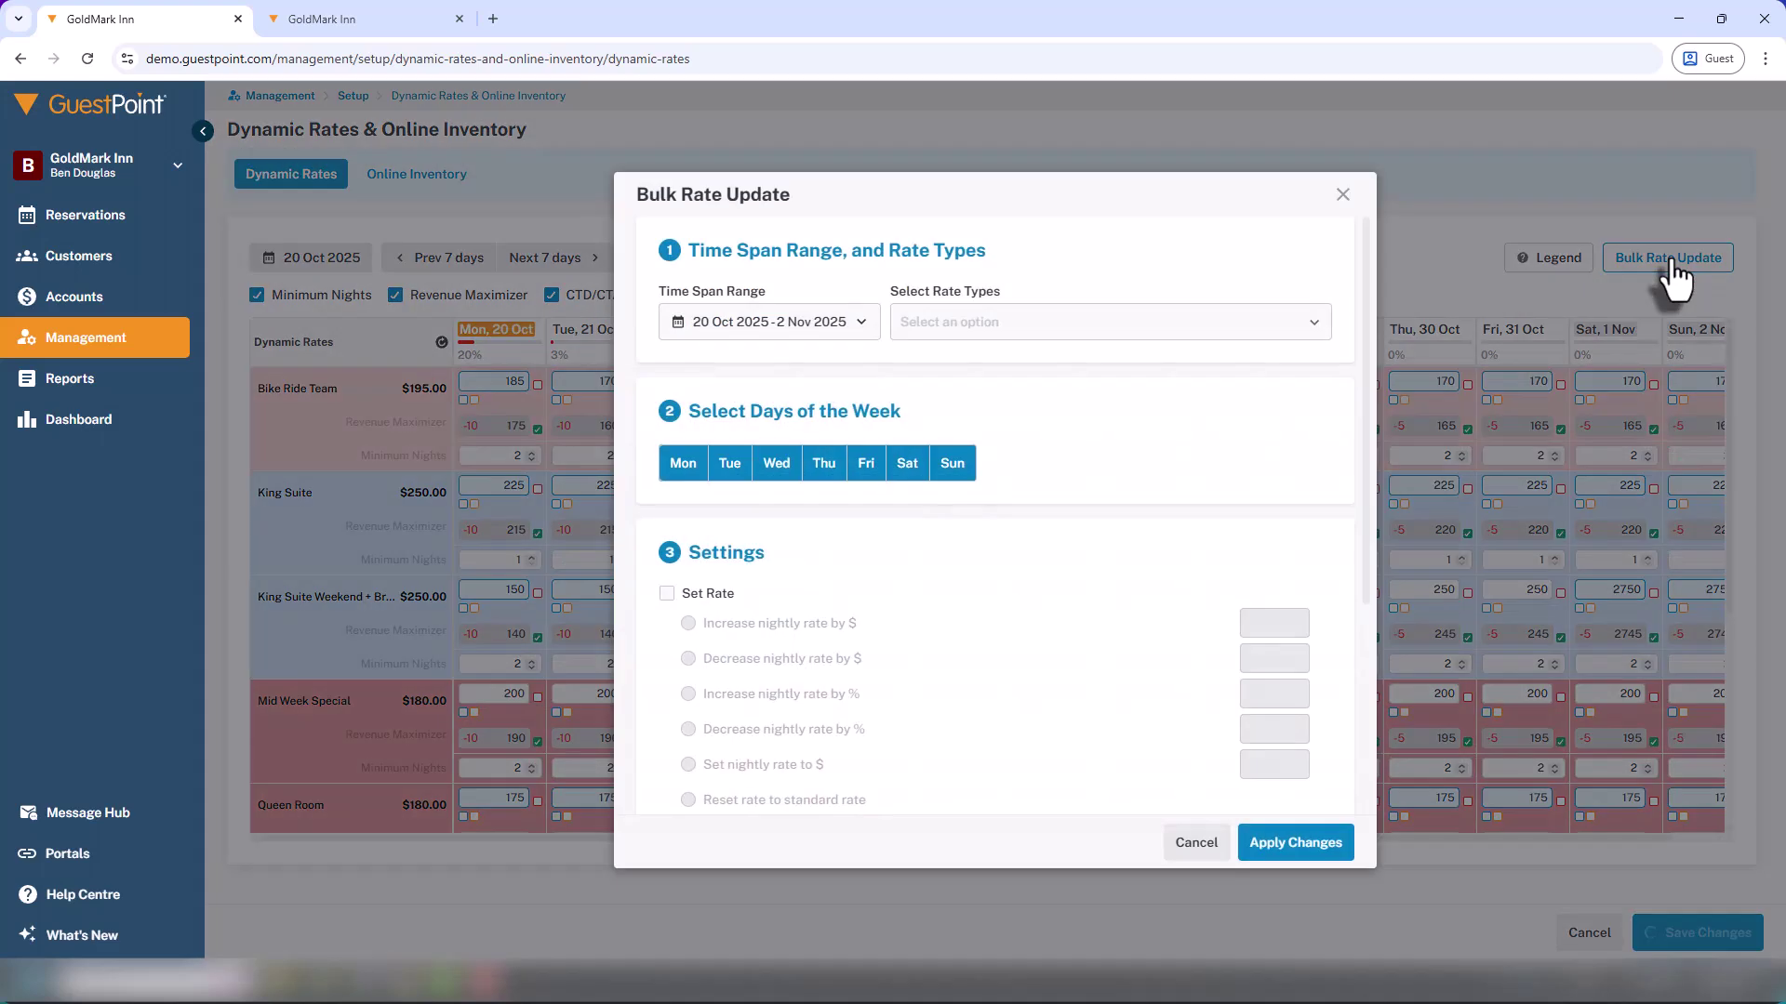
click(756, 335)
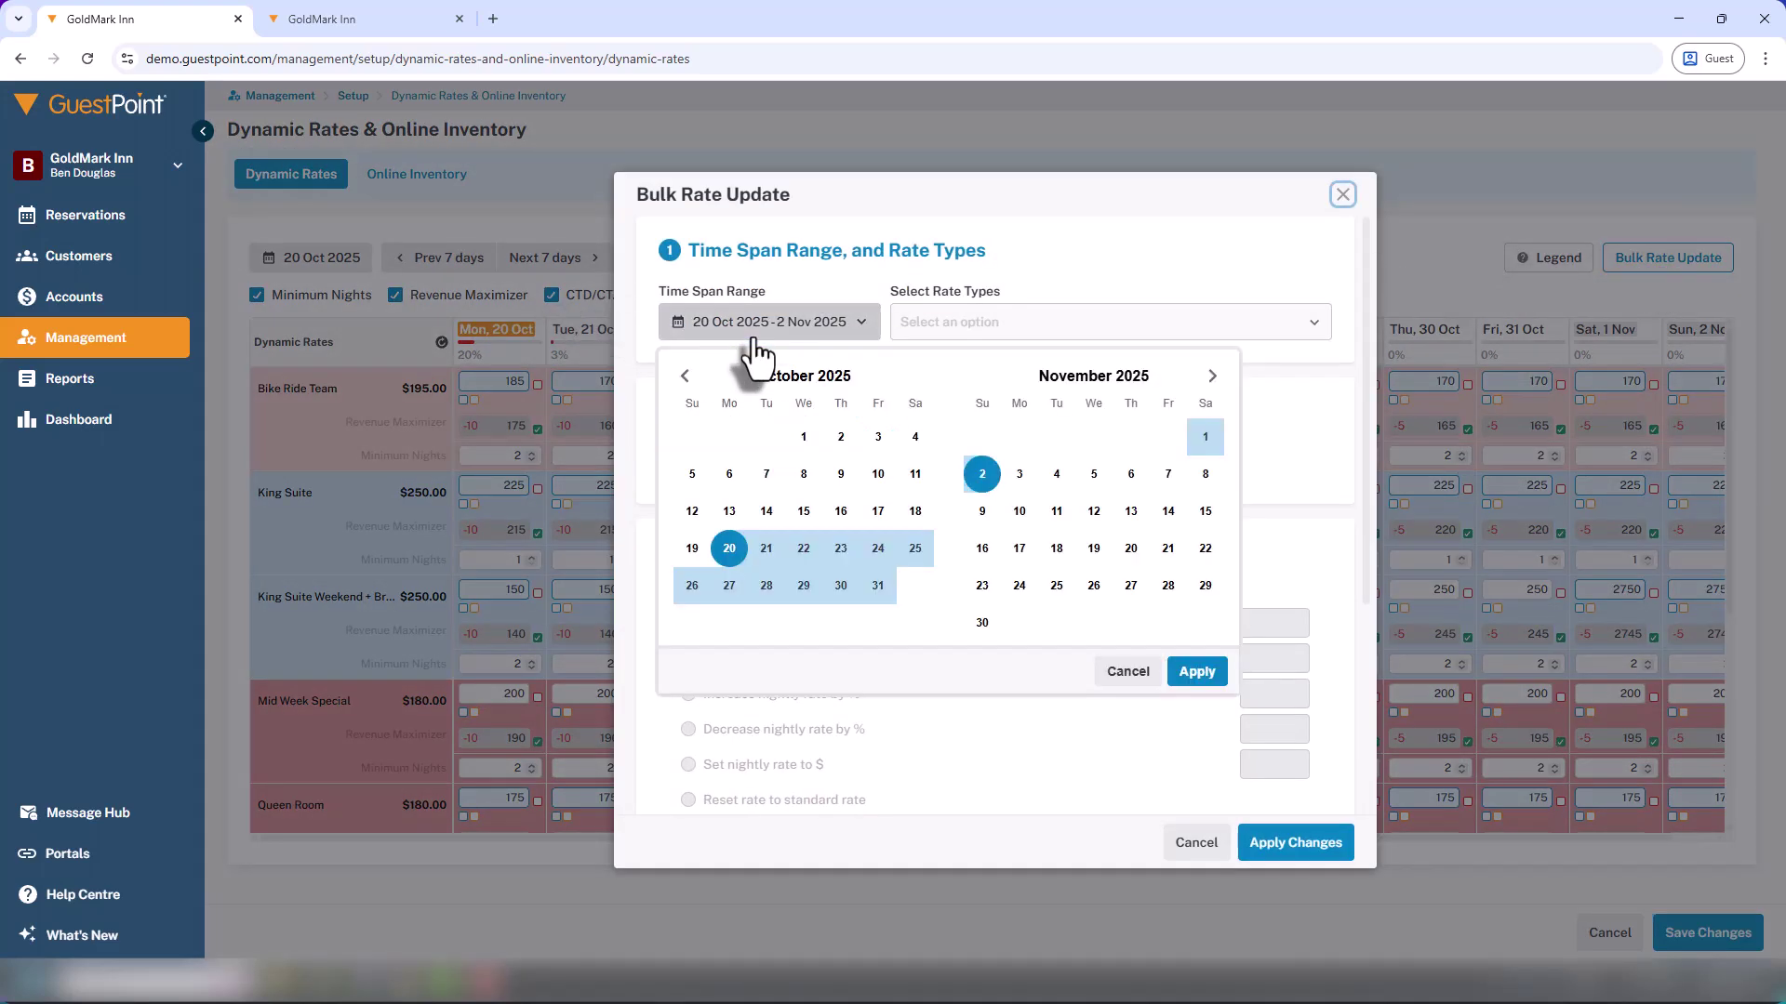
click(726, 558)
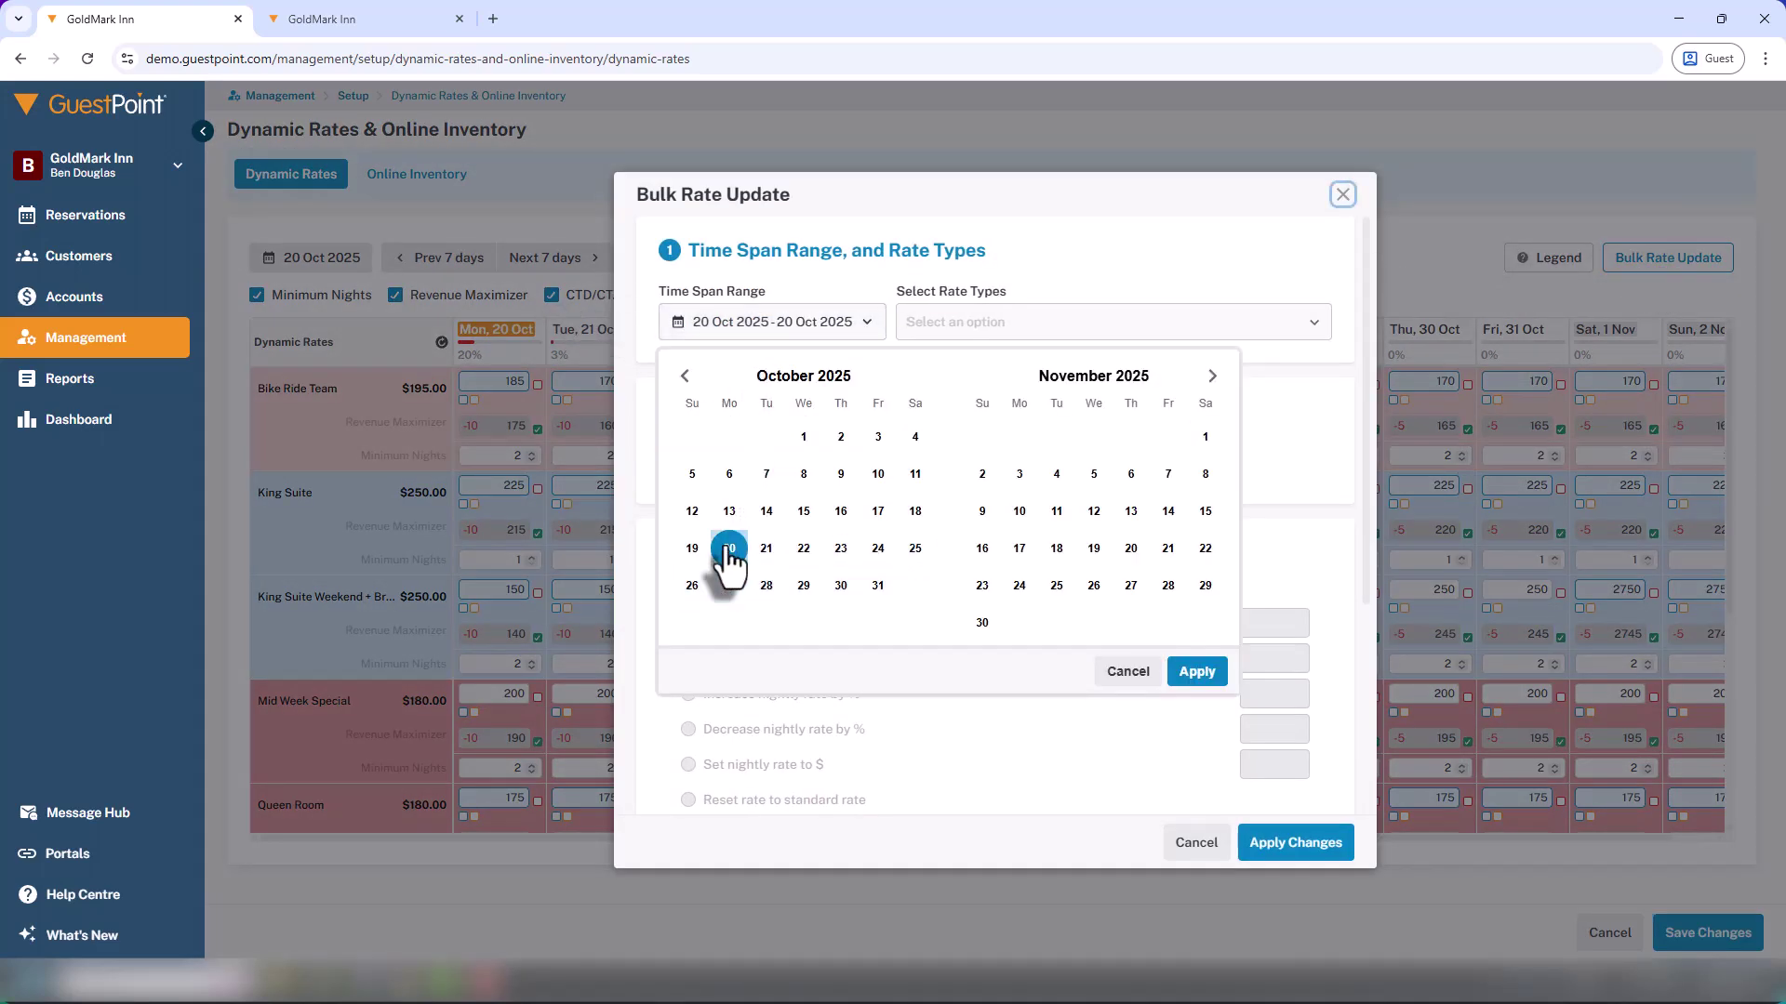
click(878, 556)
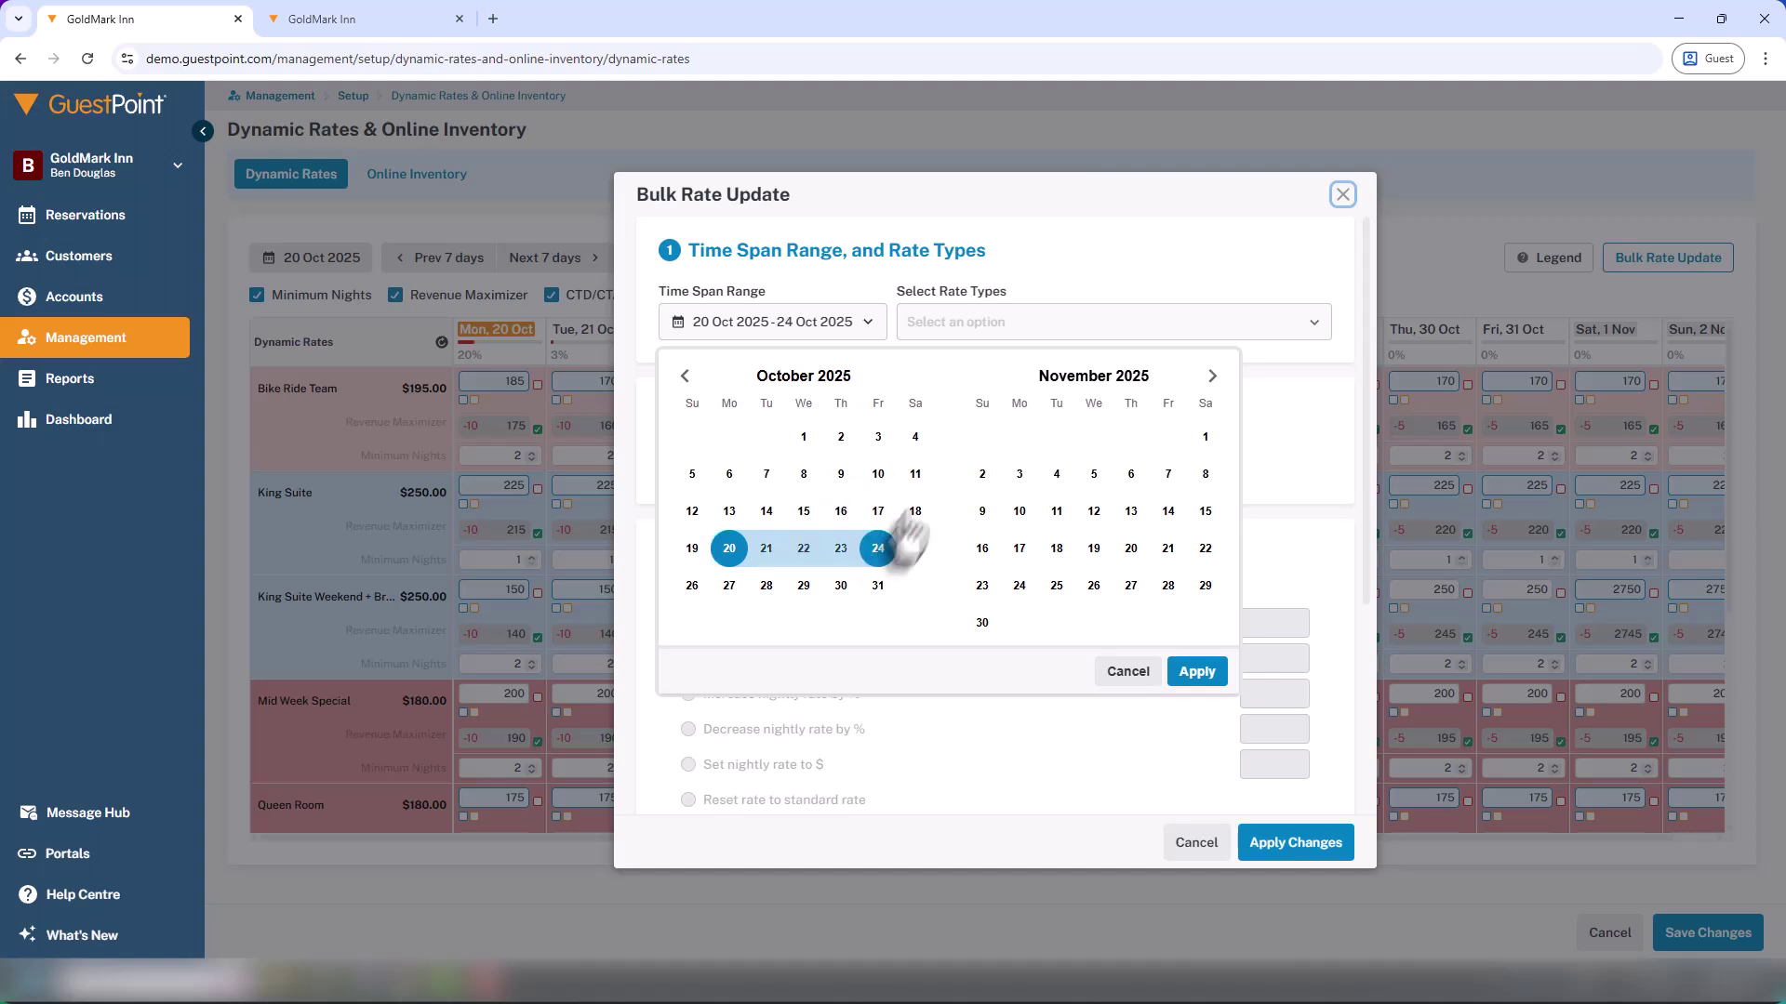
Step: Select all King Suite and Queen Room rate types for the bulk rate update
click(980, 321)
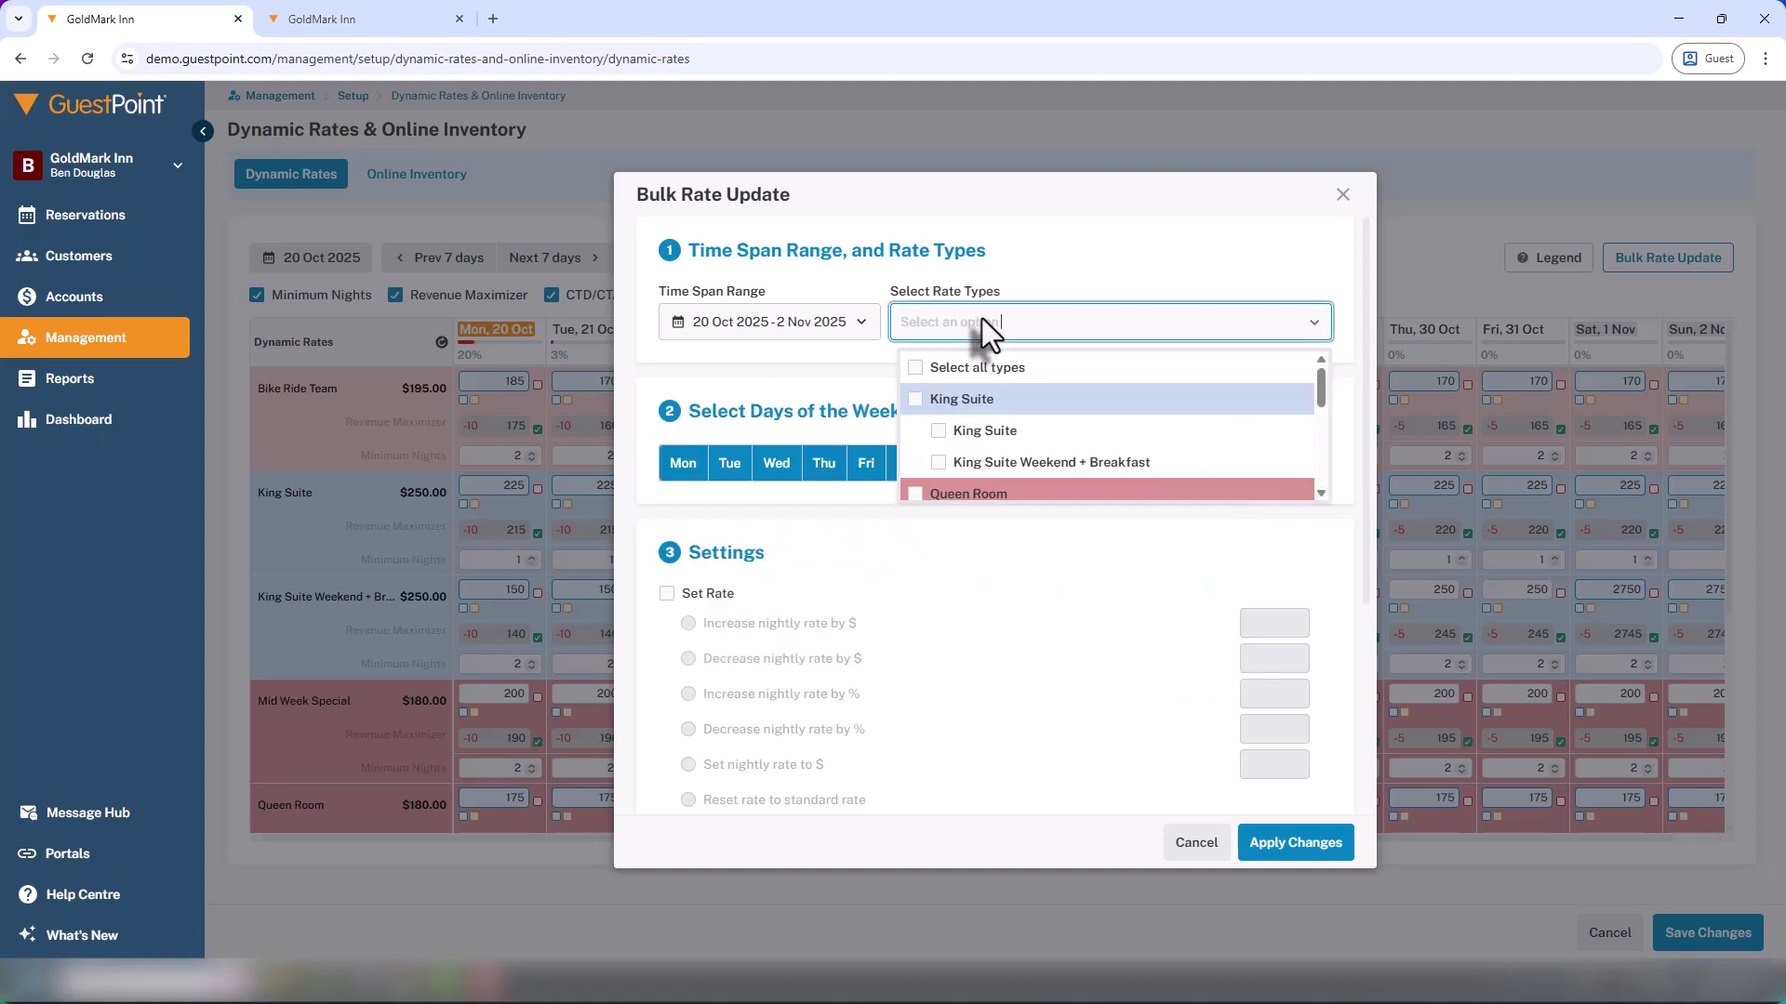
click(910, 402)
scroll(910, 409, down, 1)
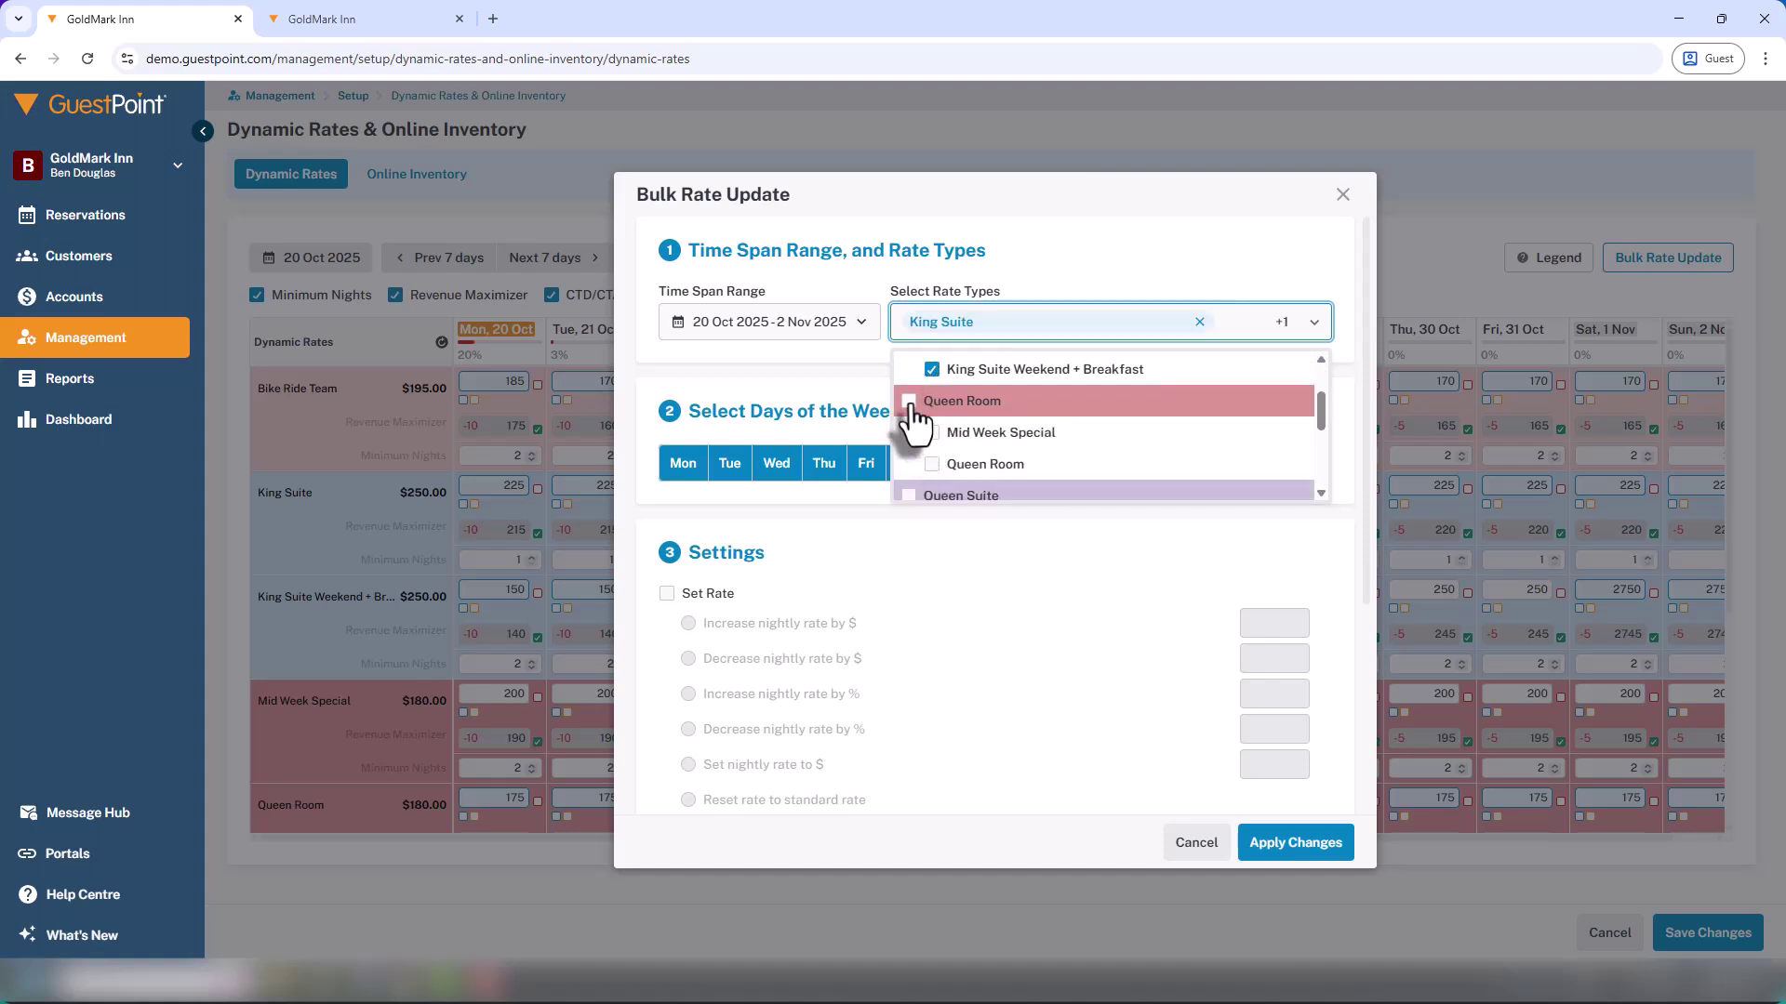
click(911, 403)
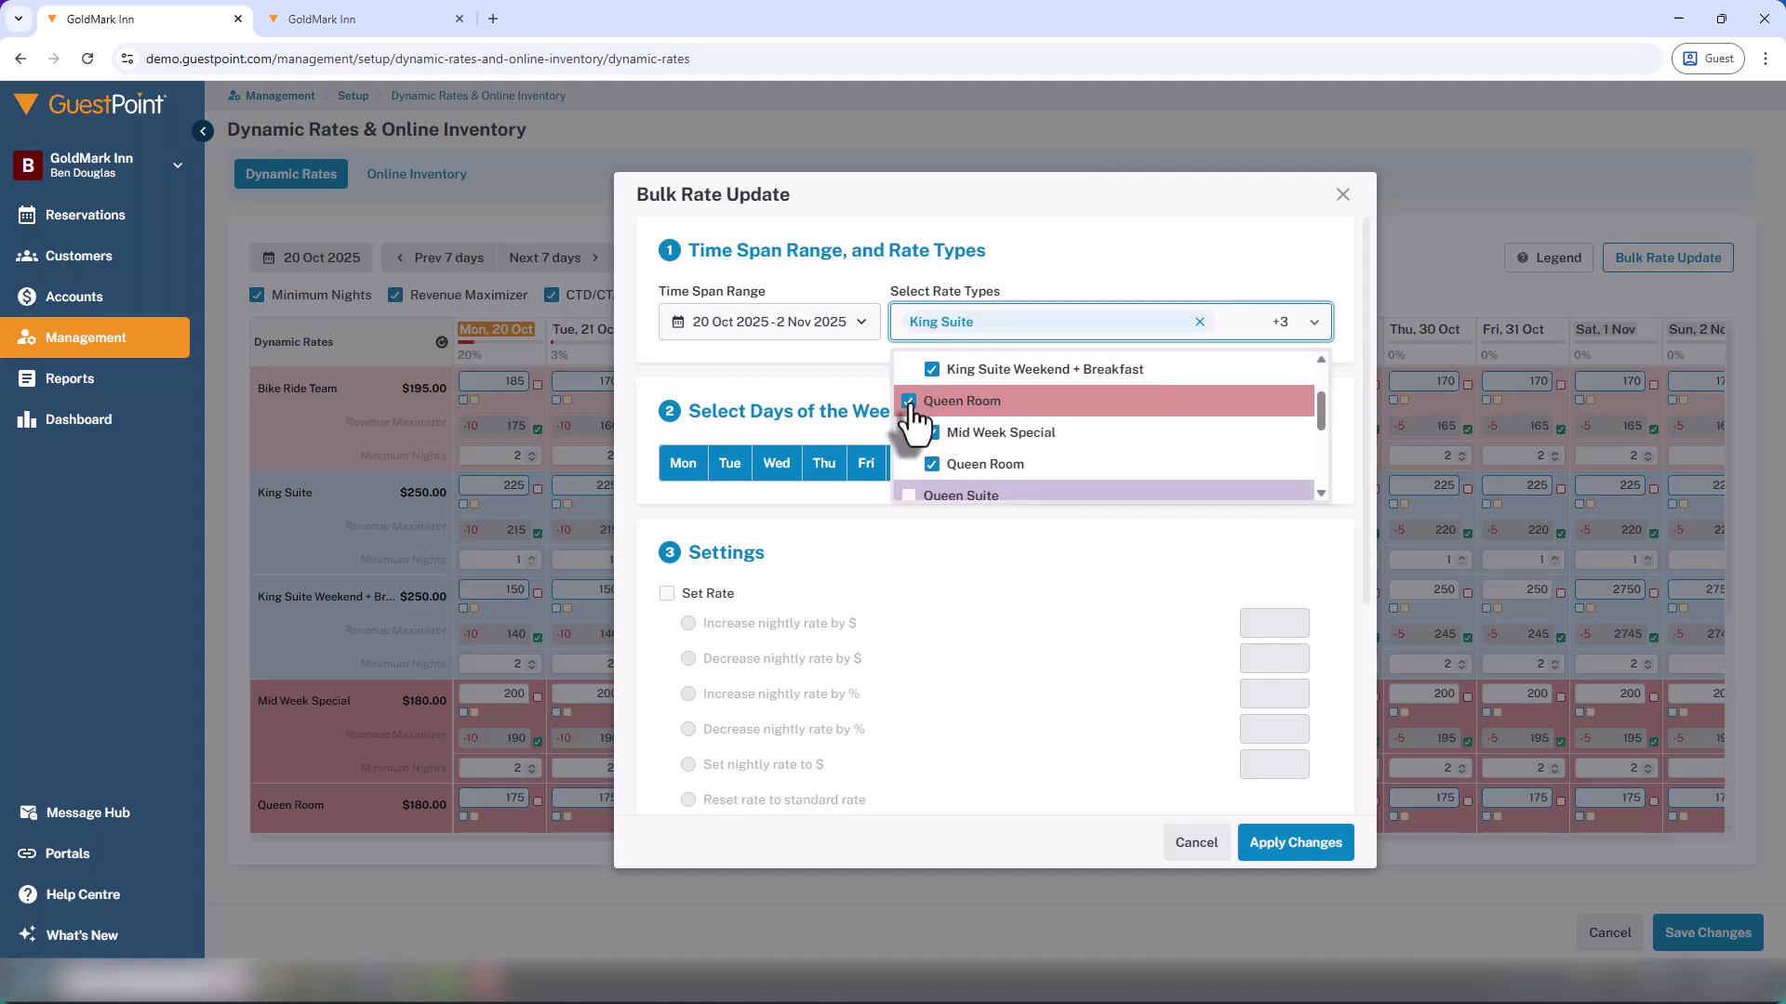
click(984, 544)
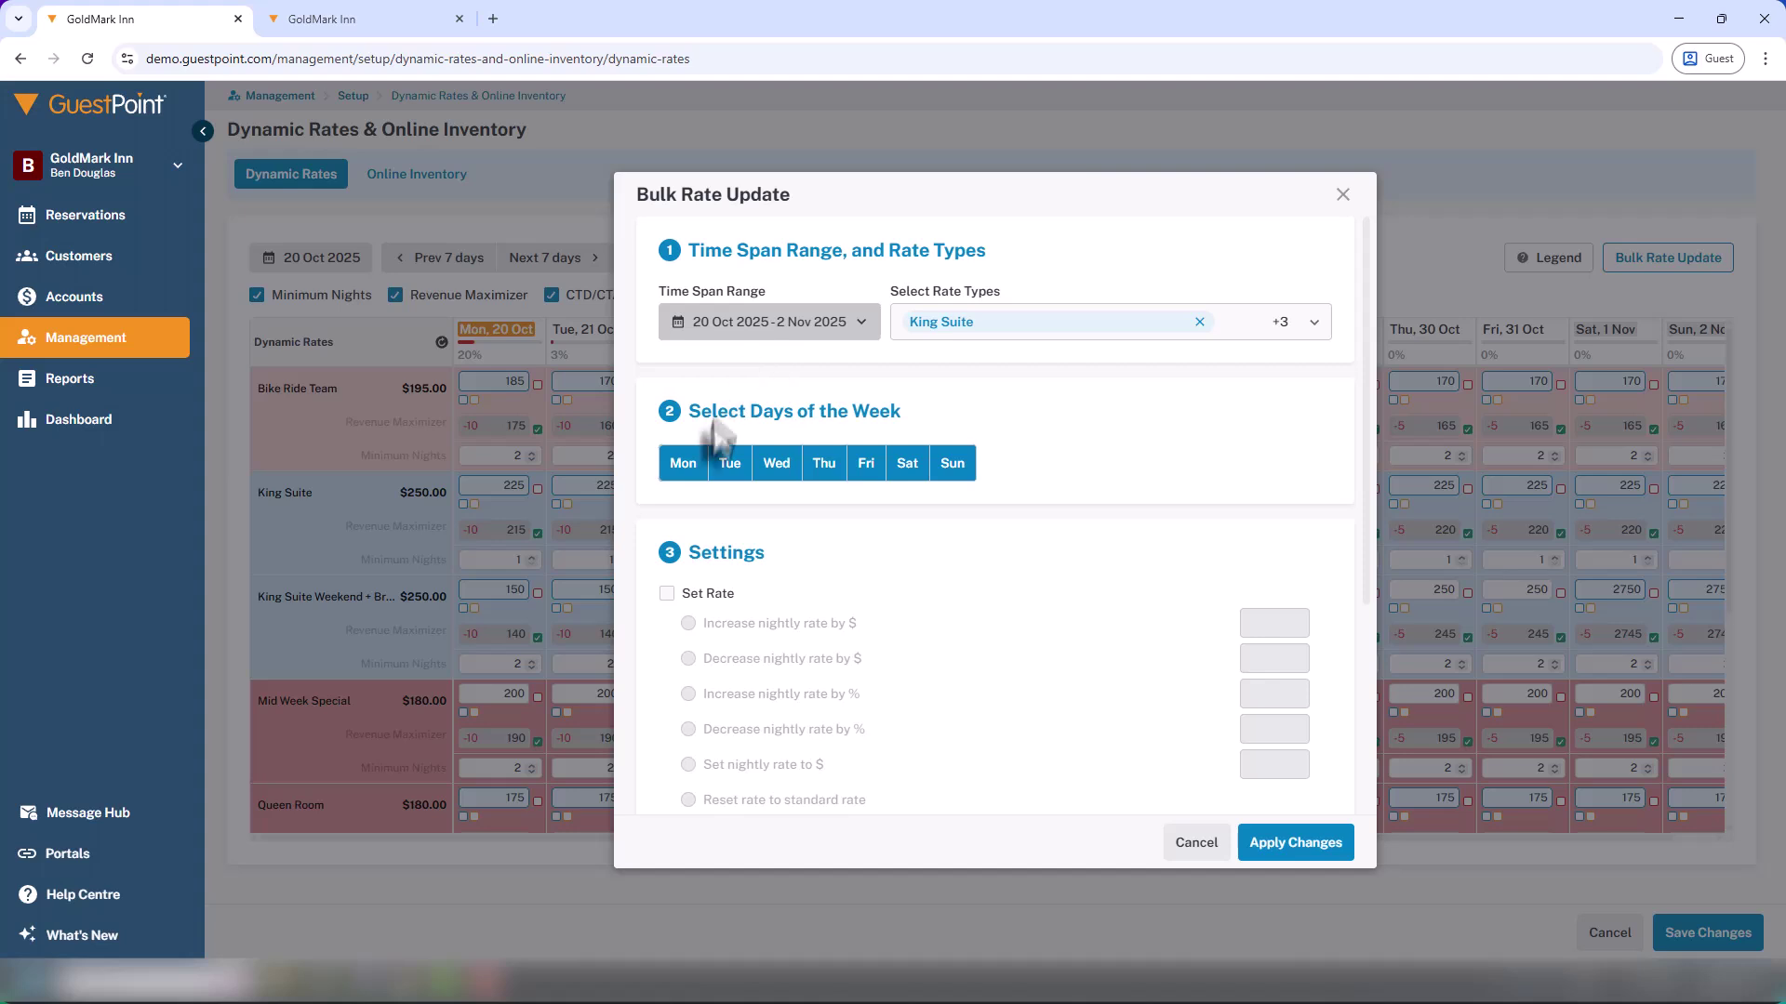
Step: Enable Set Rate with the option to reset to the standard rate, and apply the bulk changes
click(667, 595)
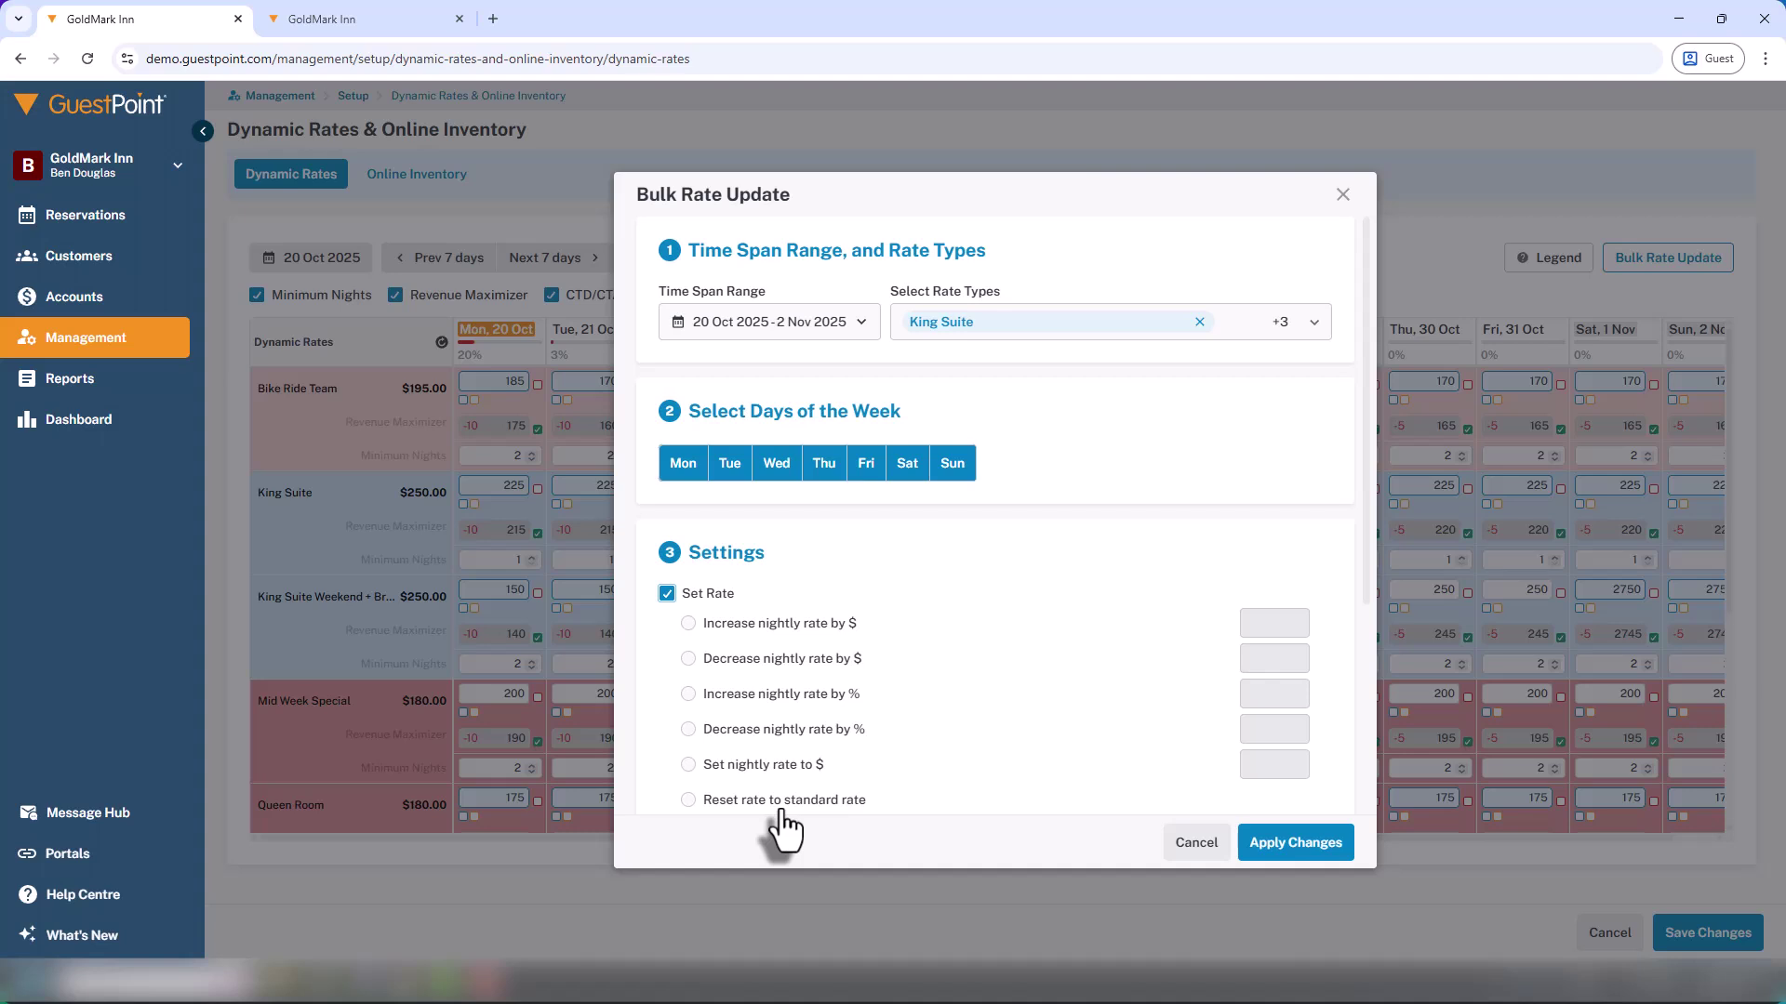
click(688, 800)
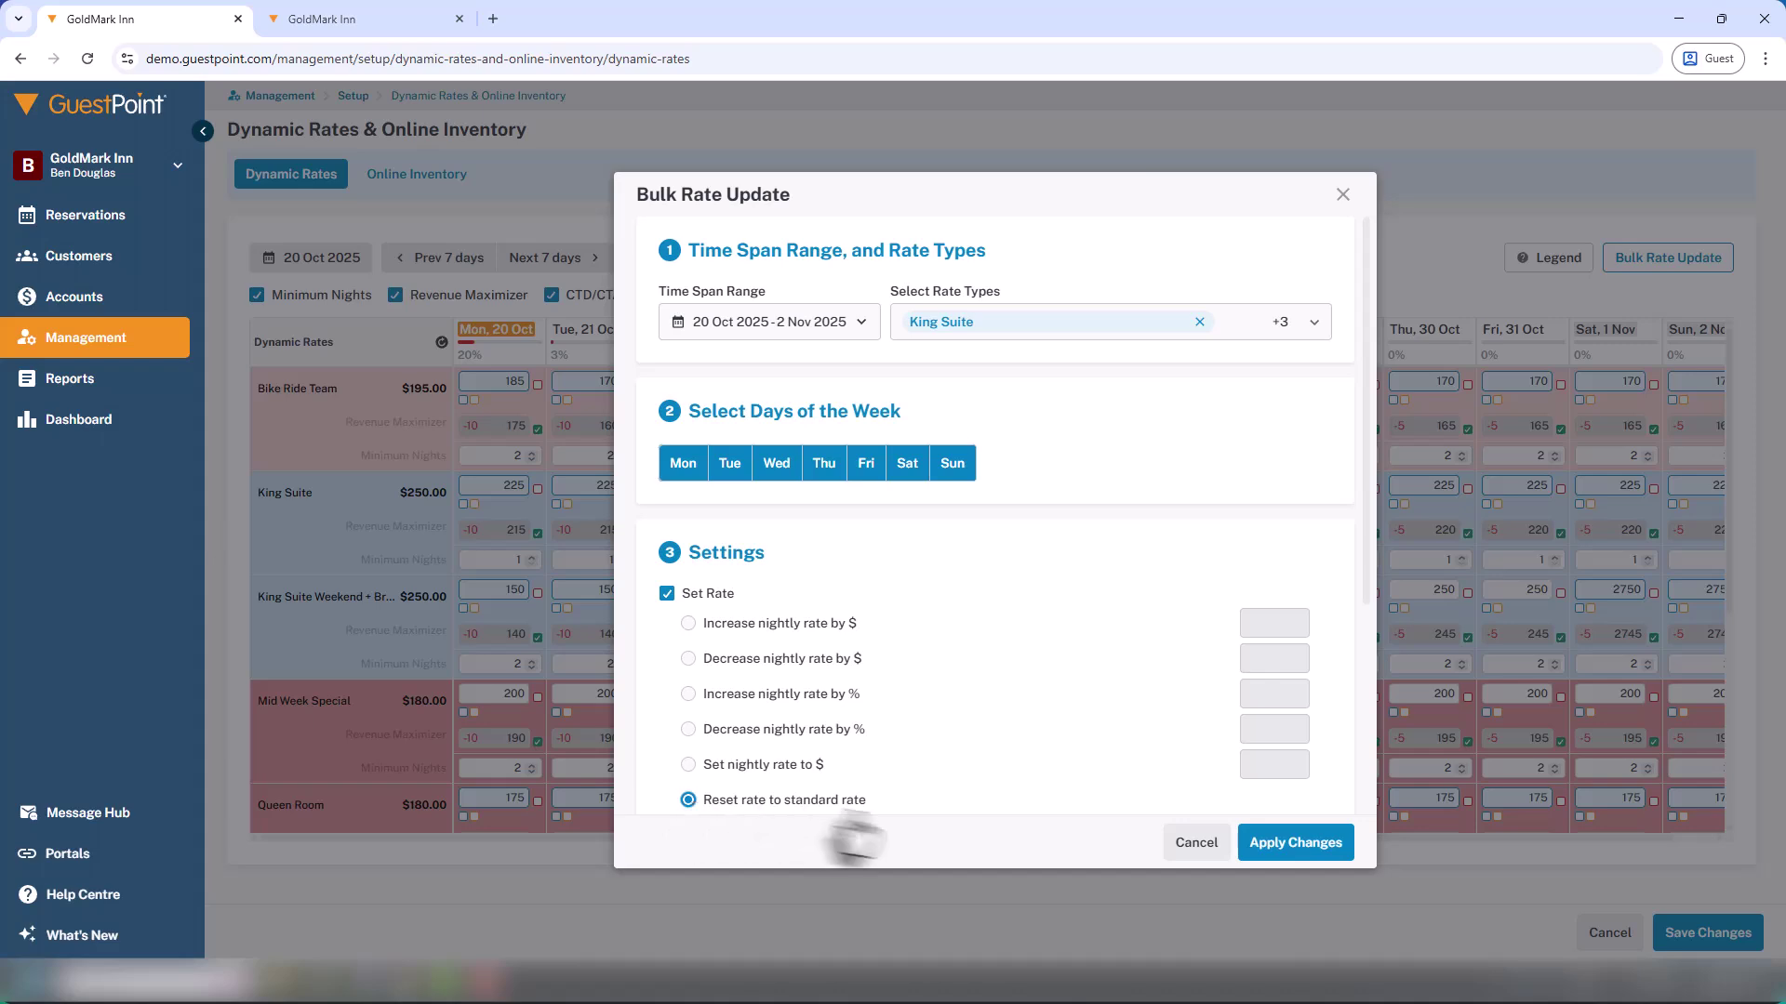
click(1291, 846)
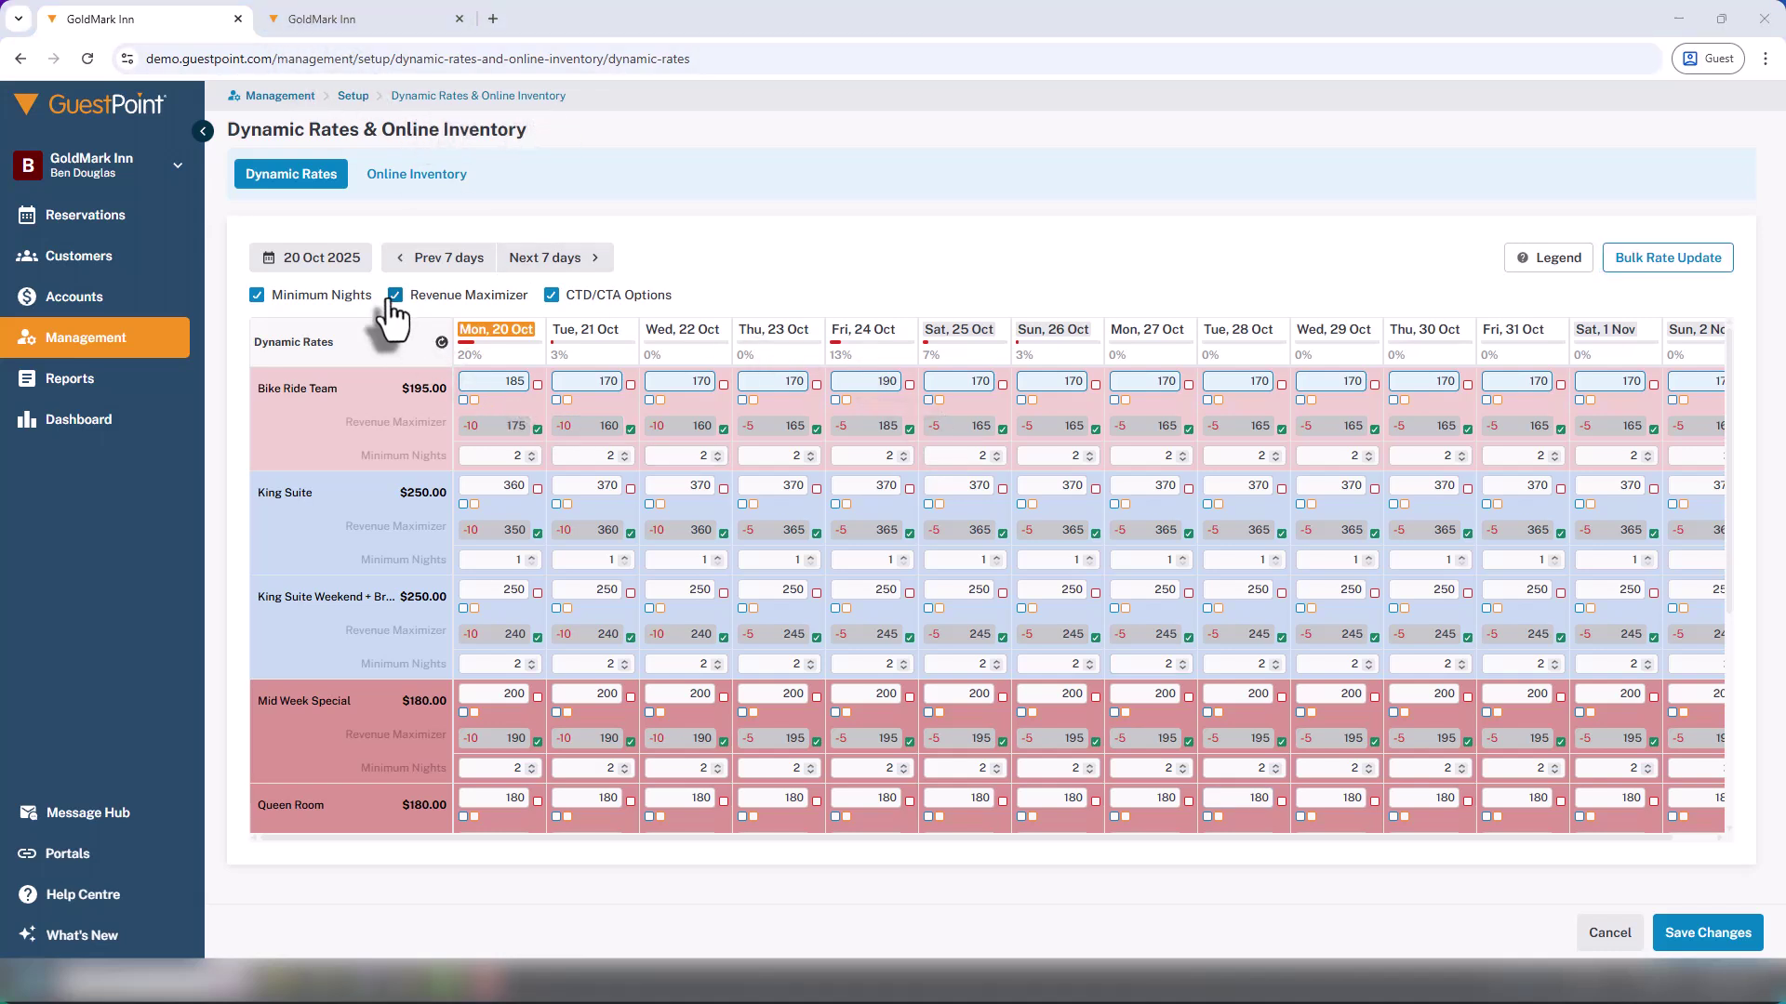
Step: Hide the Revenue Maximizer and CTD/CTA options, and set King Suite Weekend + Breakfast minimum nights for 20 Oct to 1
click(394, 295)
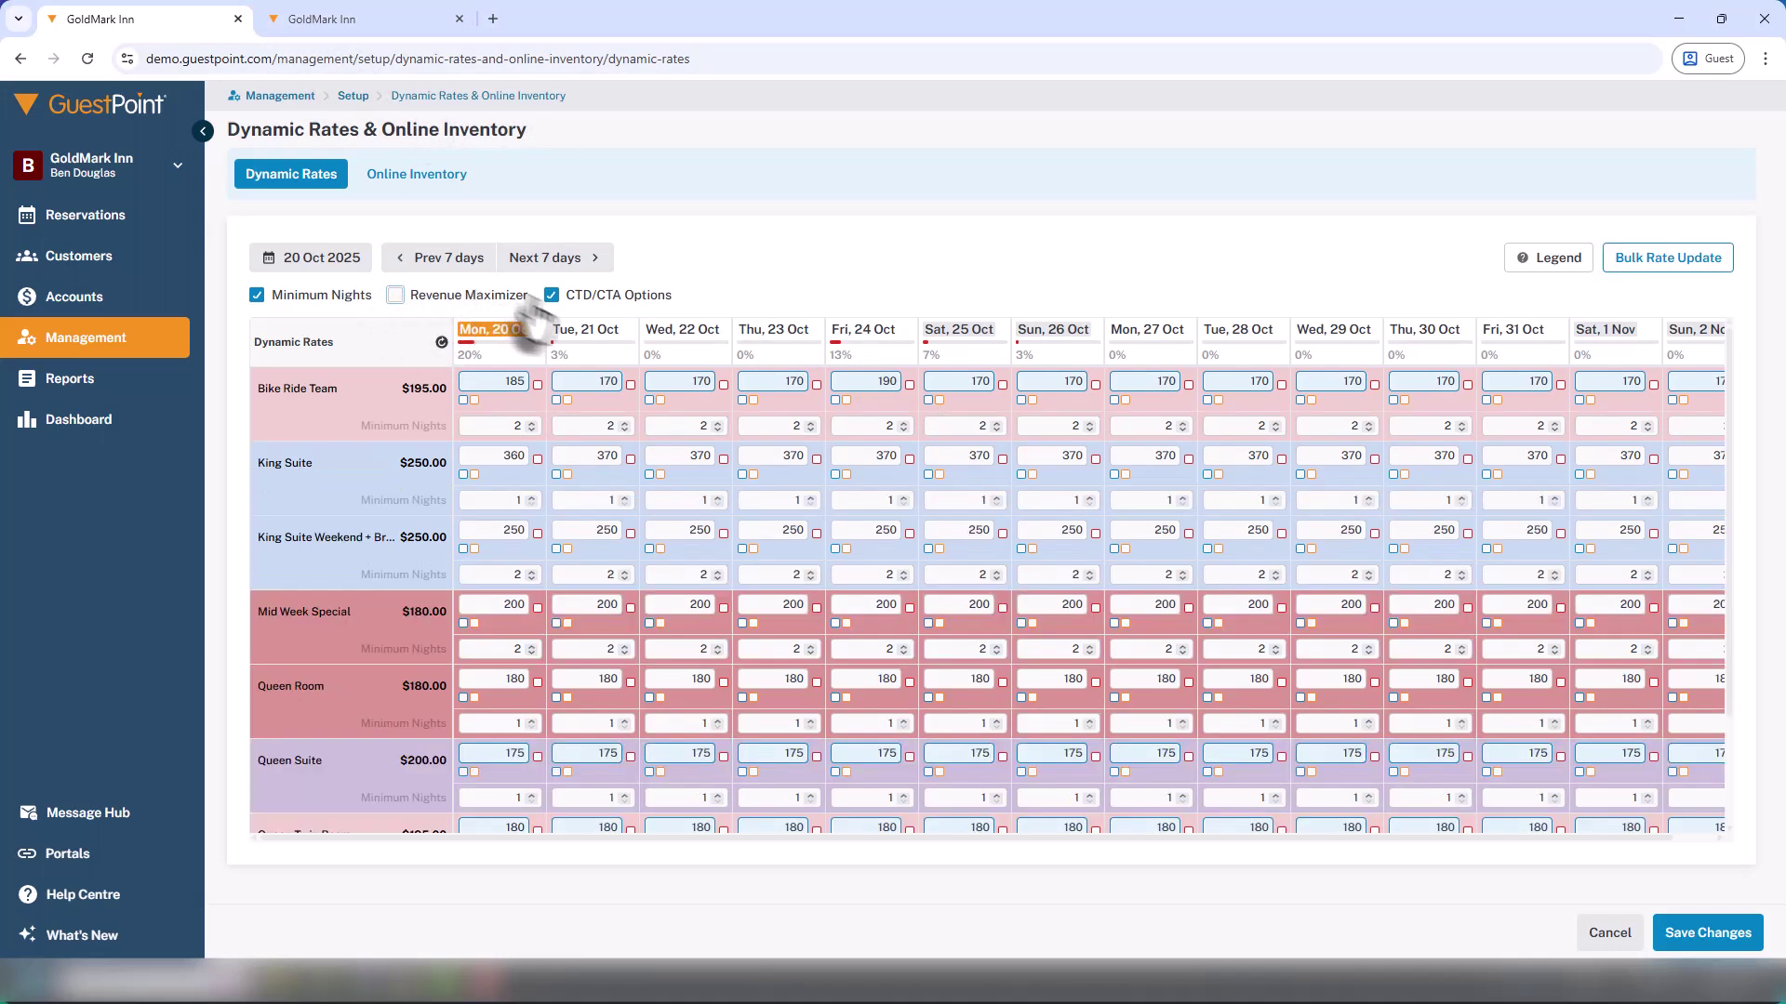
click(552, 296)
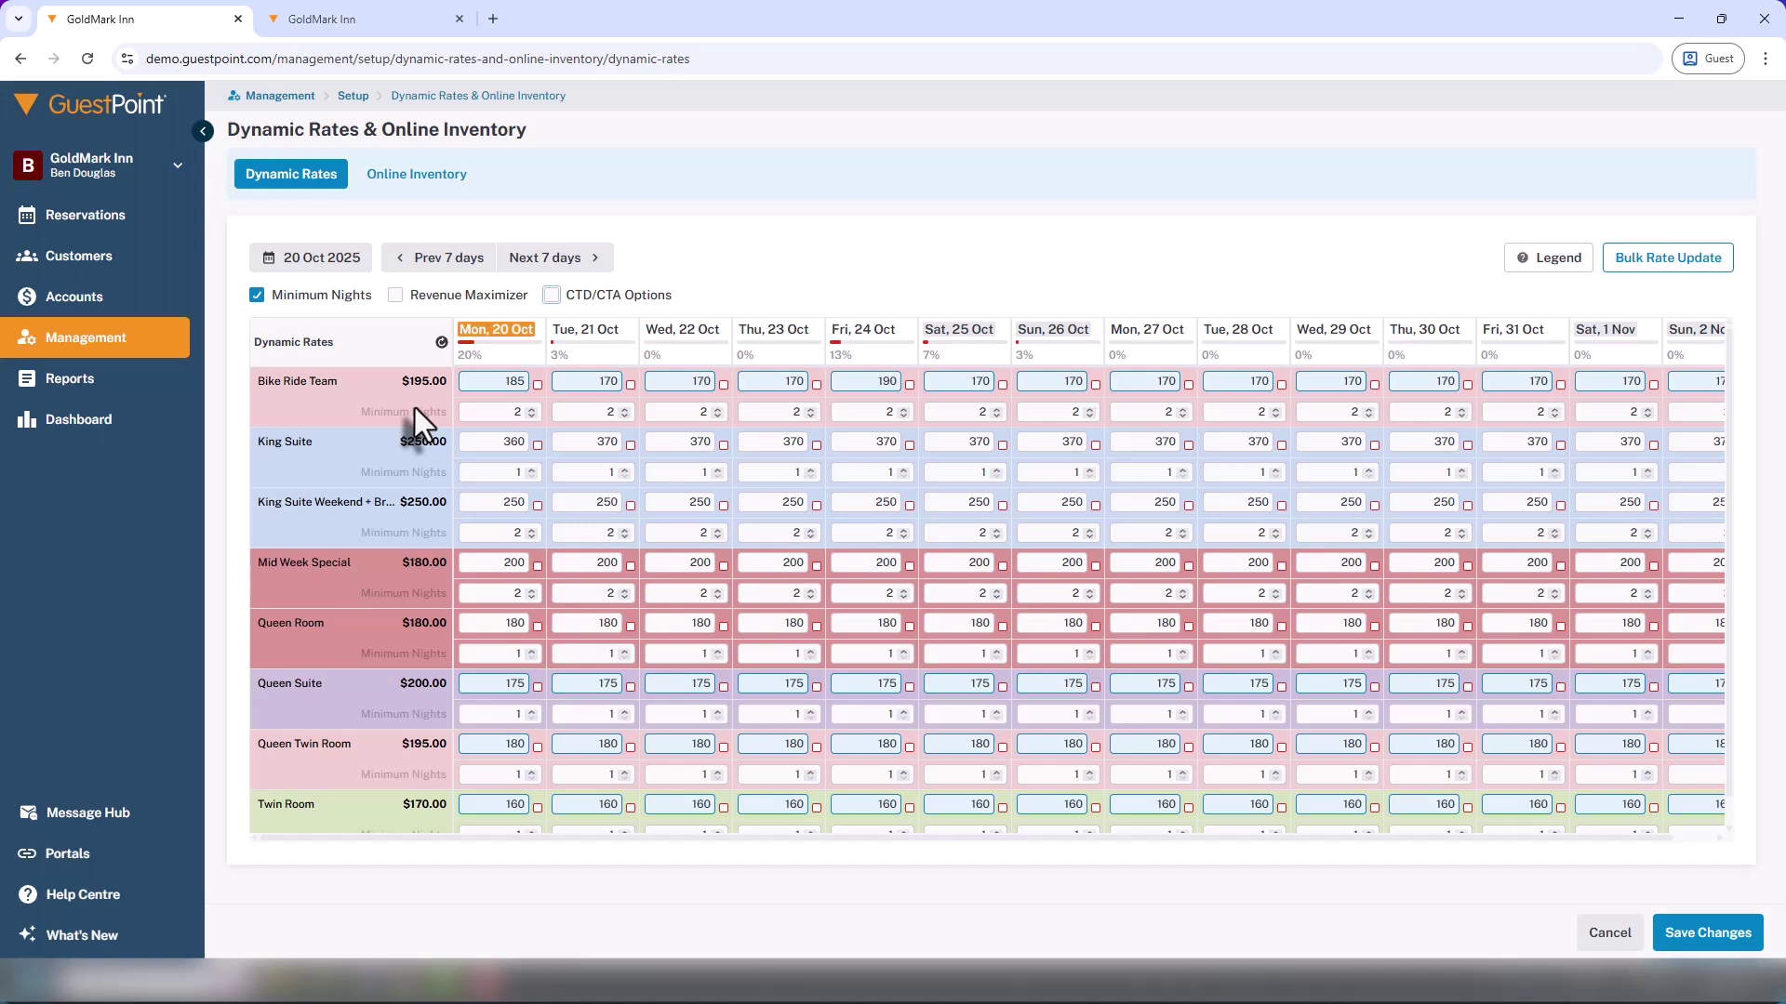
click(479, 414)
double_click(507, 412)
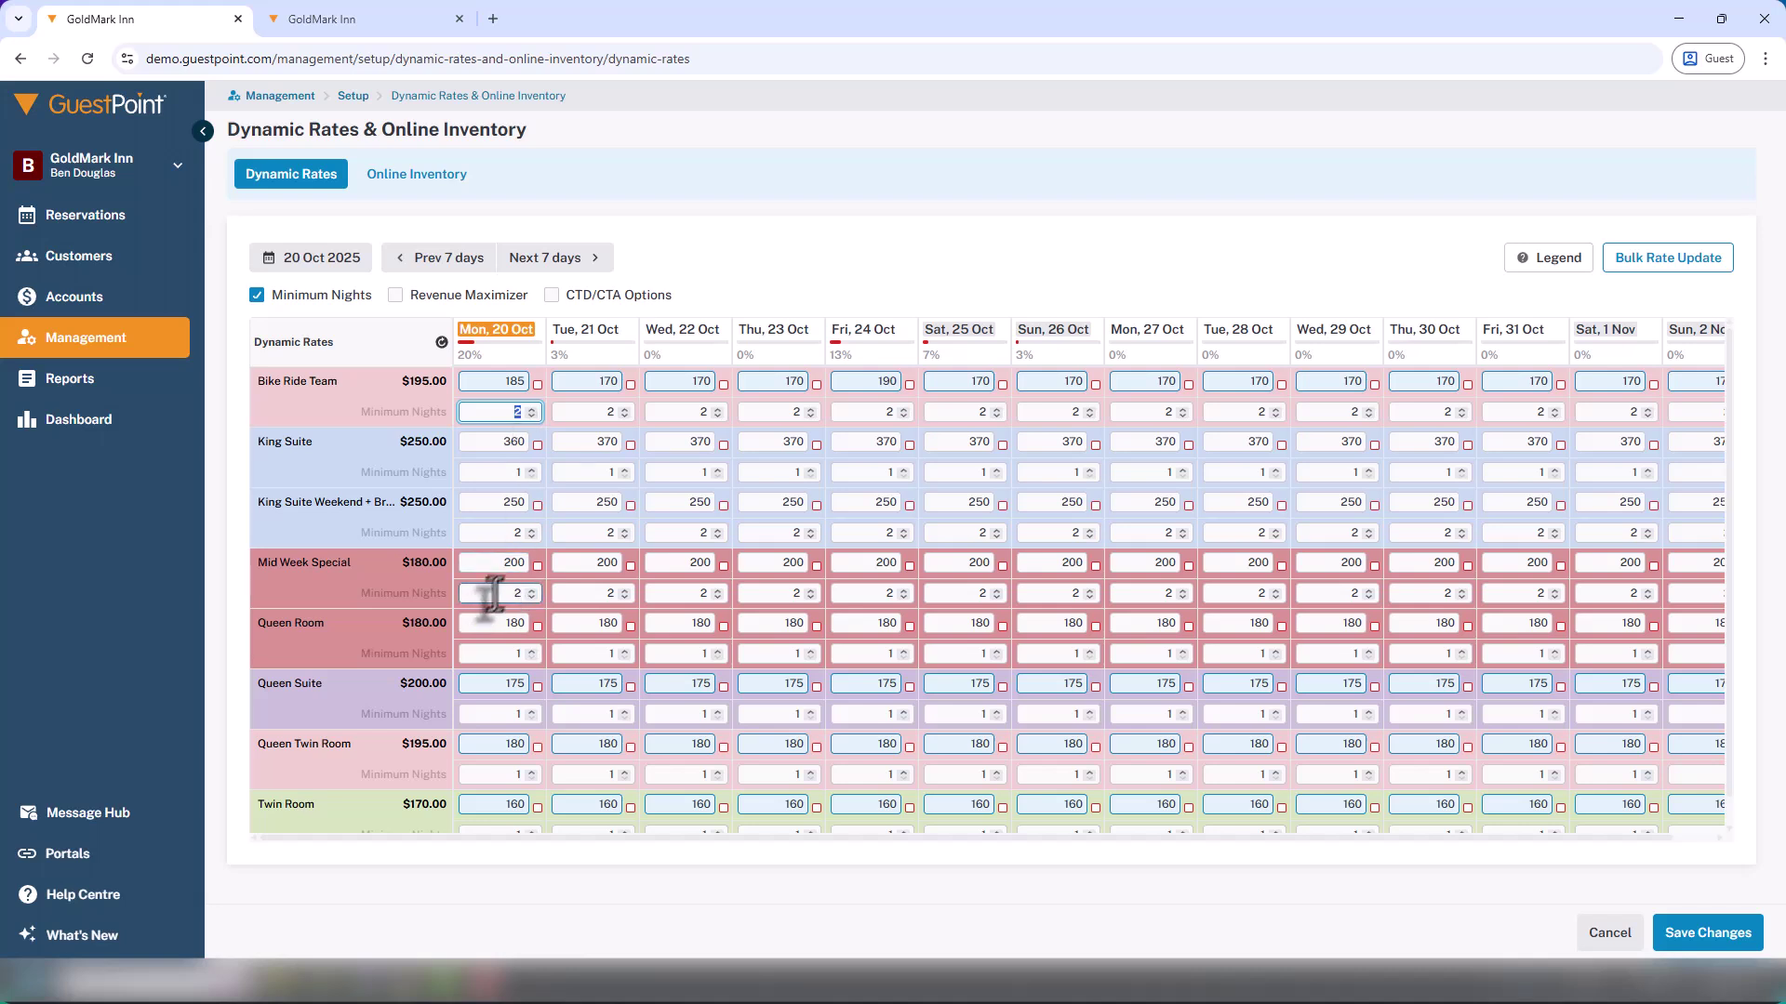
double_click(512, 532)
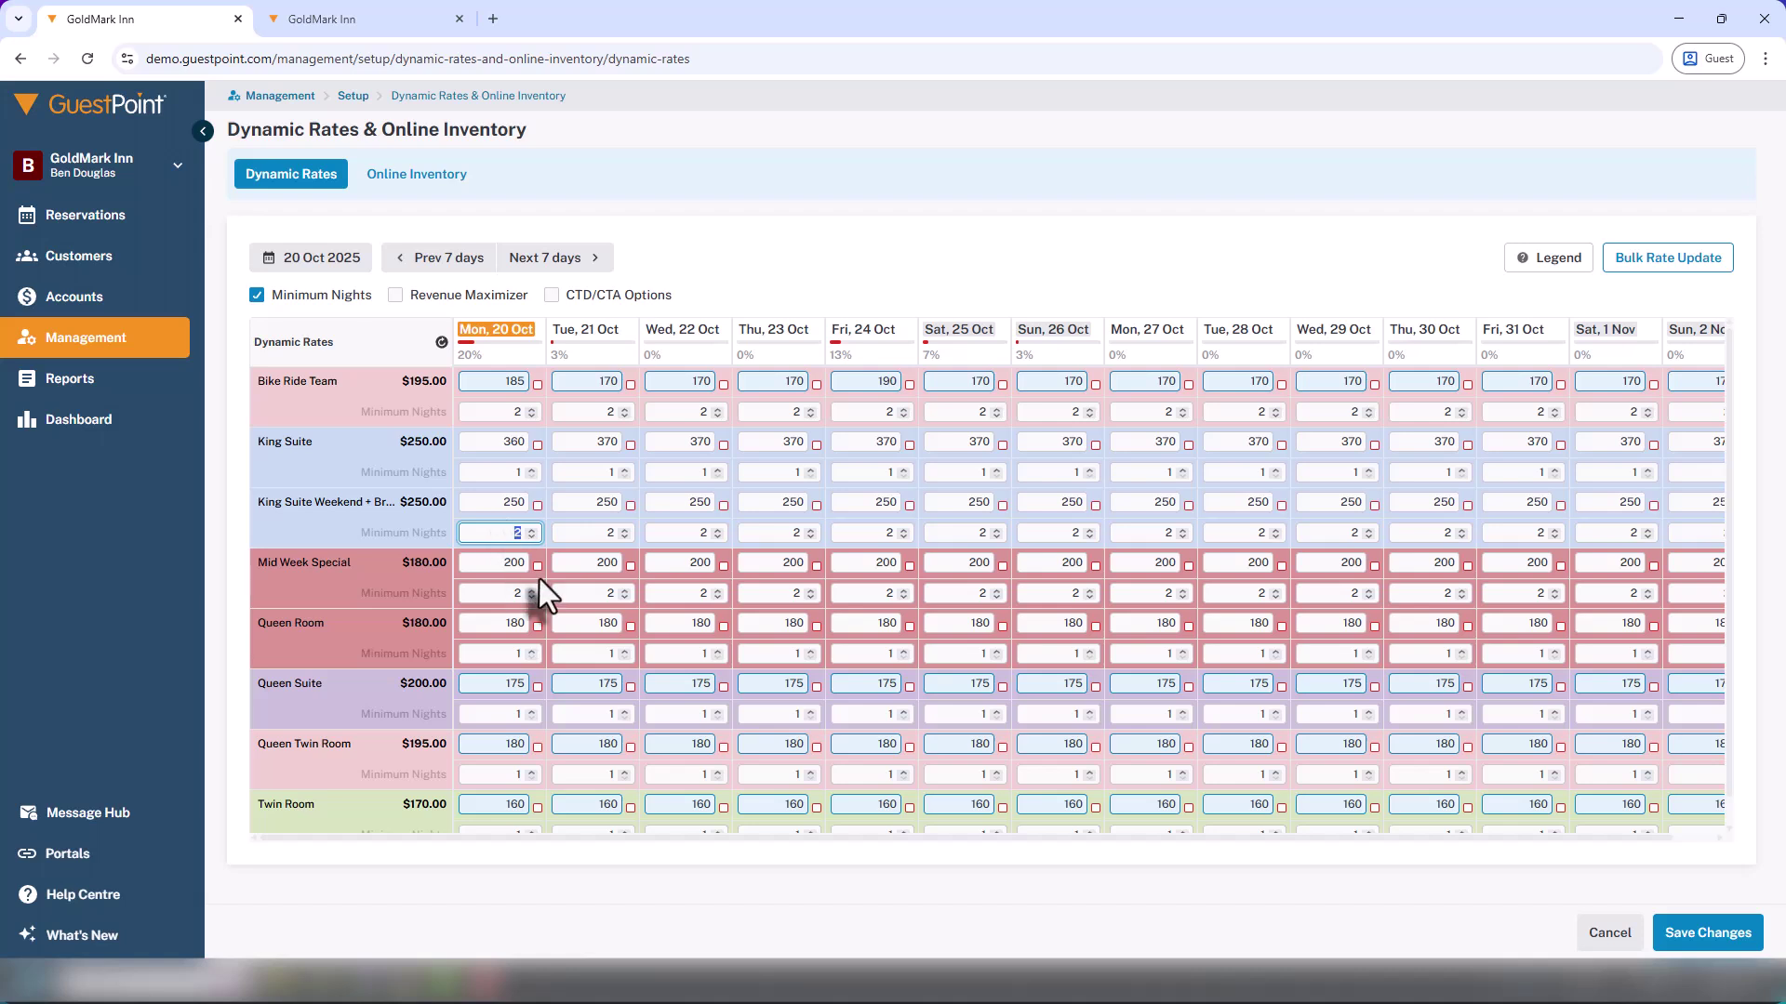
text(1)
Step: Try 1 minimum night for Mid Week Special on 20 Oct, and set it back to 2
double_click(508, 597)
text(1)
key(Tab)
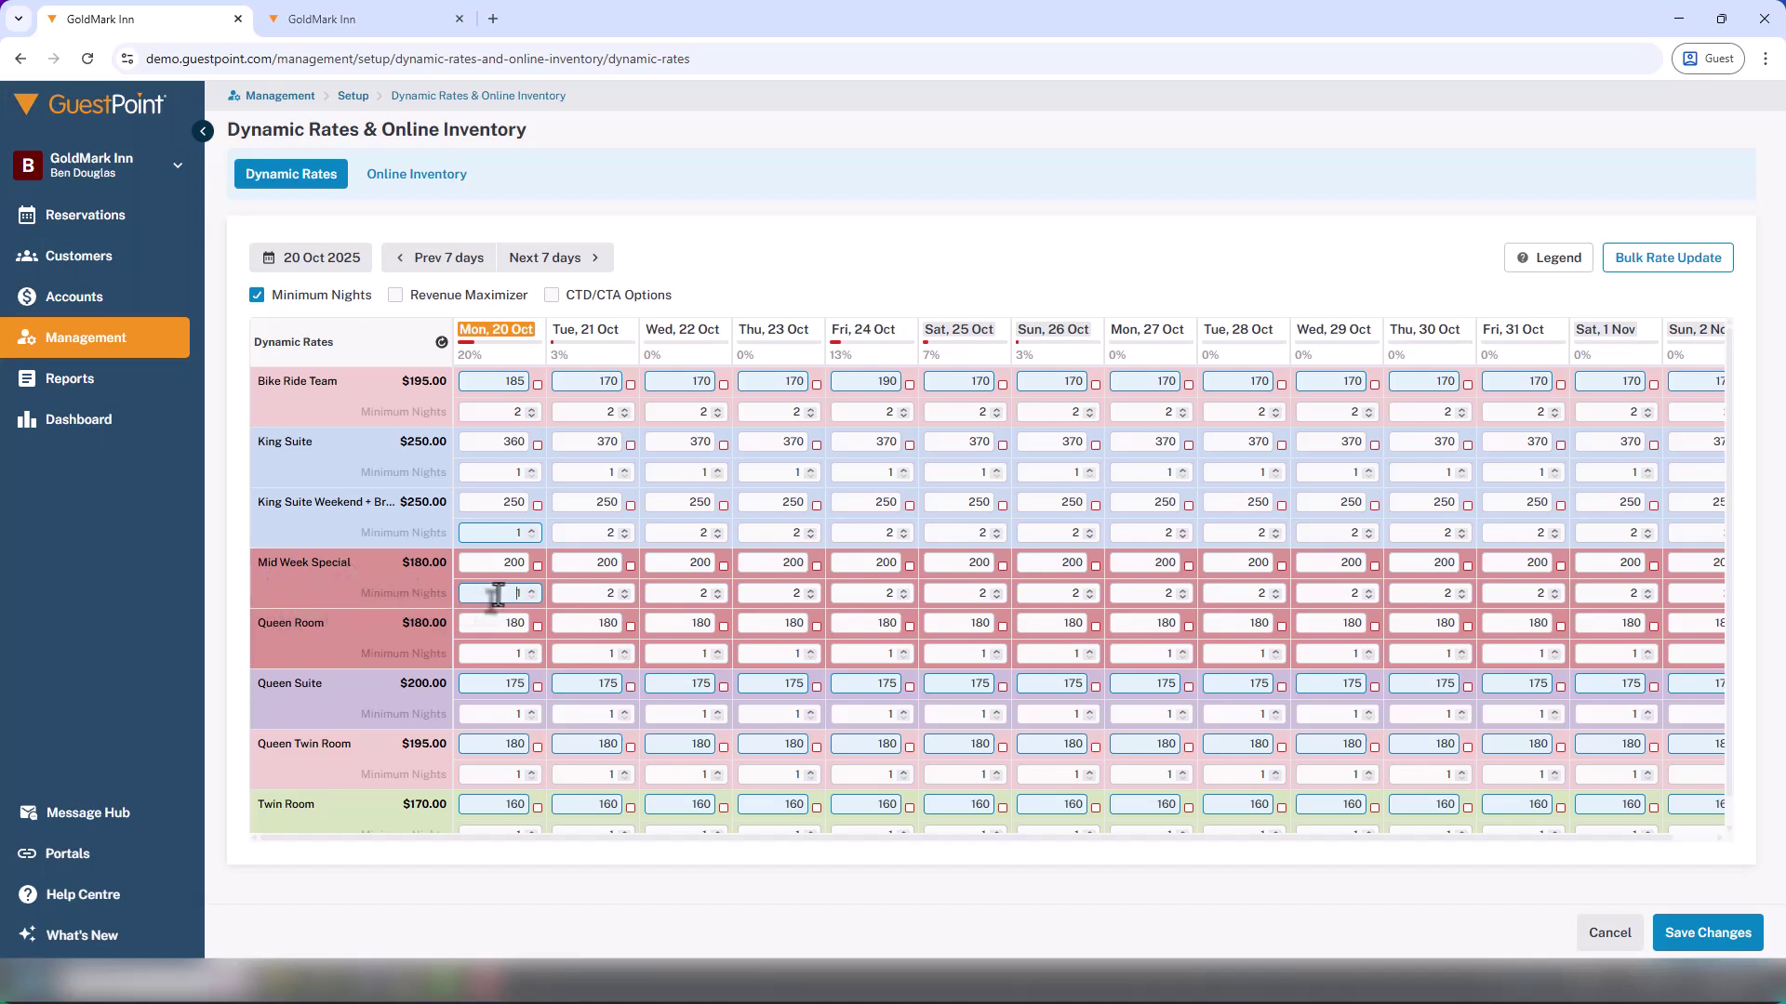
drag(495, 598, 555, 598)
text(2)
Step: Set the Mid Week Special dynamic rate for Mon 20 Oct to 170
double_click(511, 565)
text(10)
text(7)
click(339, 645)
double_click(518, 653)
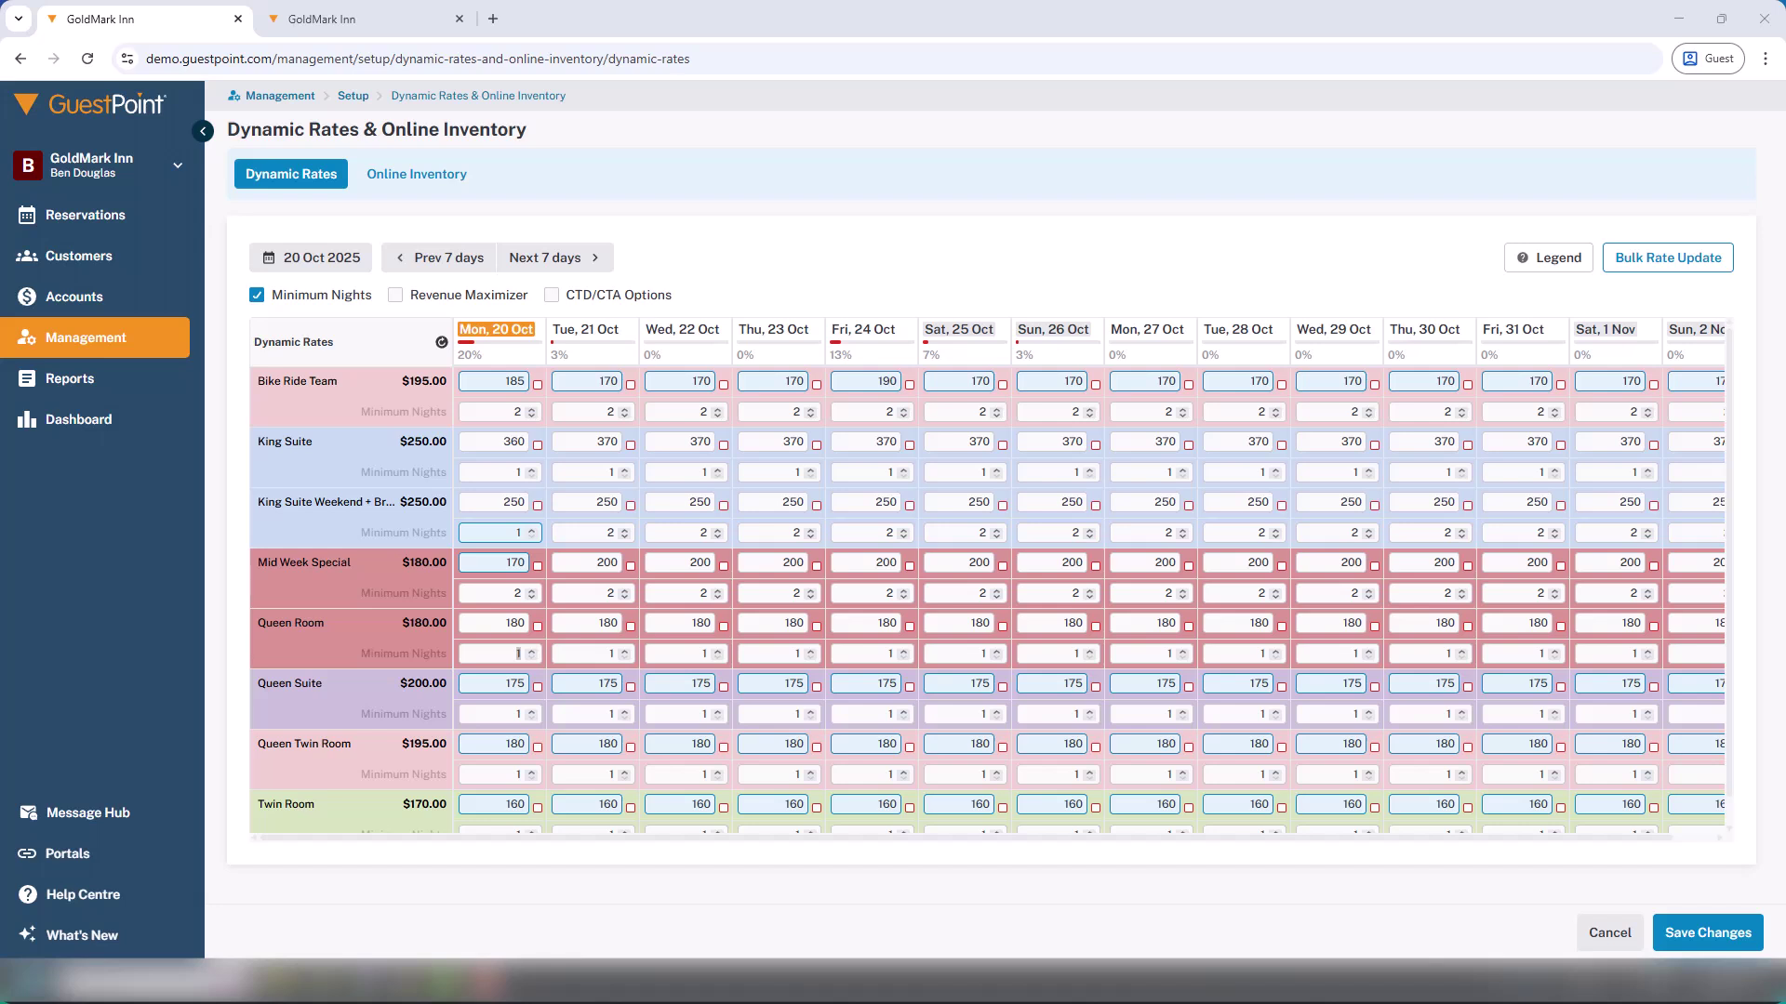
Step: Hide the minimum nights, advance the rates grid by 7 days and show the Revenue Maximizer adjustments
click(256, 295)
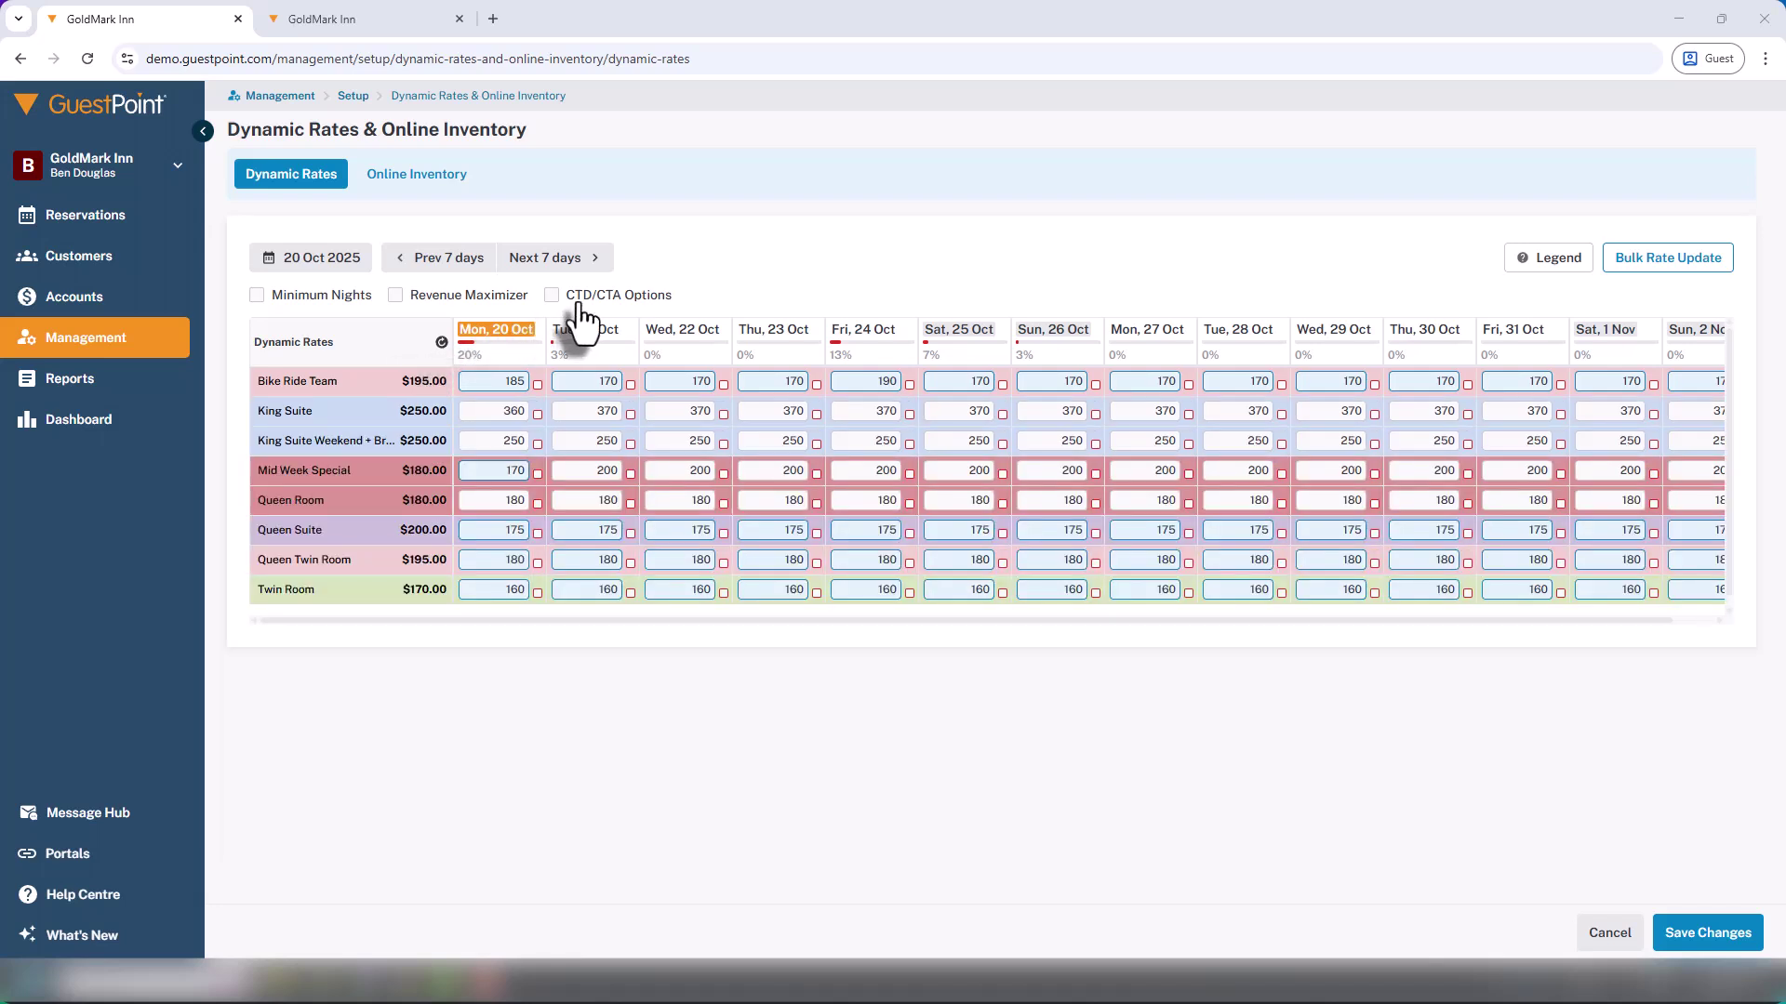
click(538, 264)
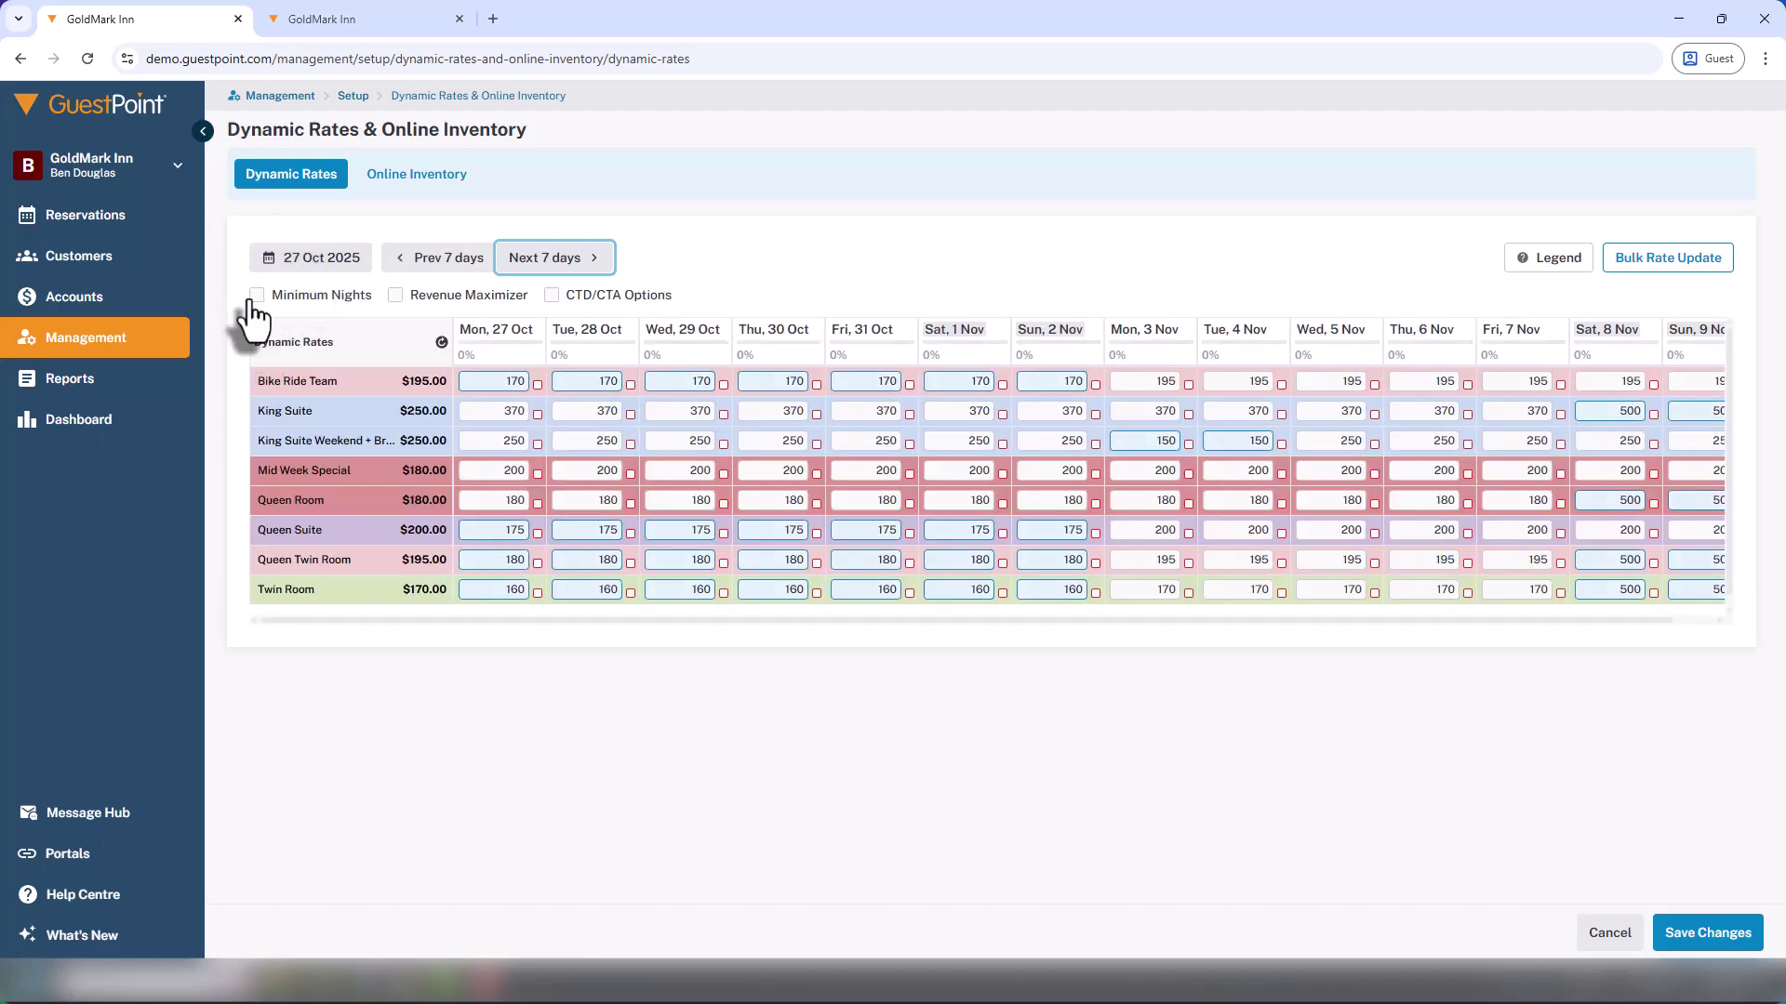
click(396, 296)
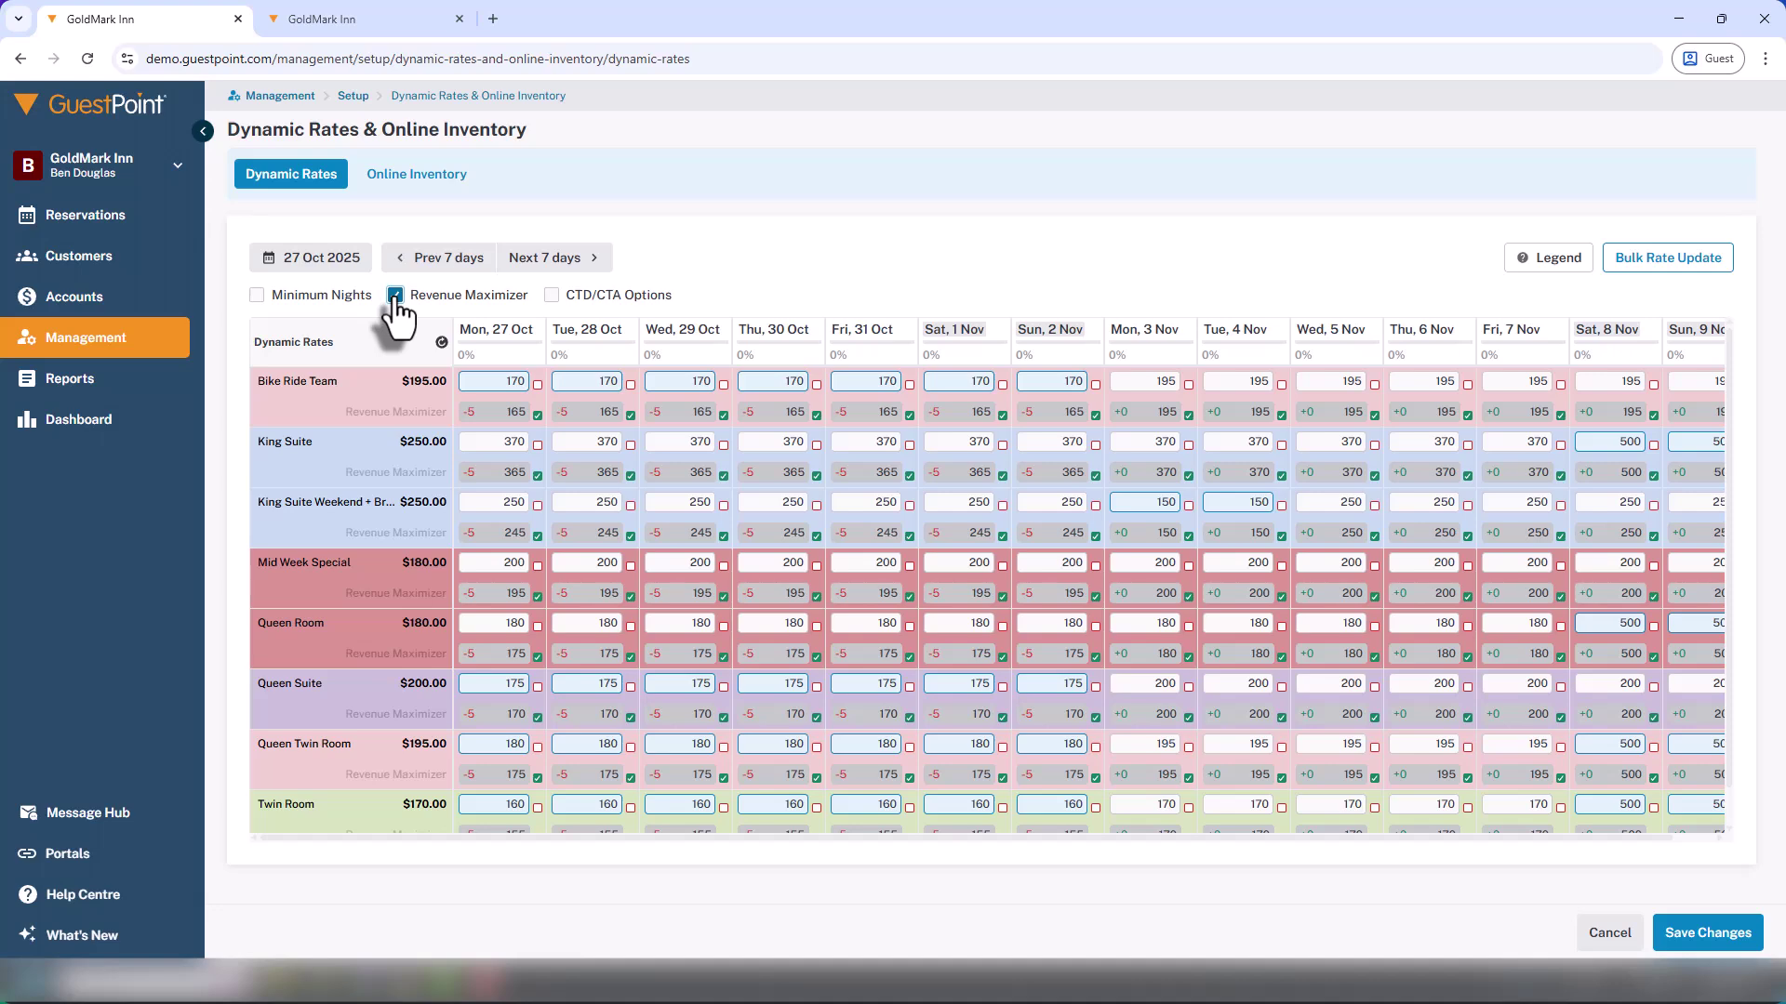
Step: Open the Revenue Maximizer & Channels setup and examine the occupancy rules for short range bookings
click(78, 351)
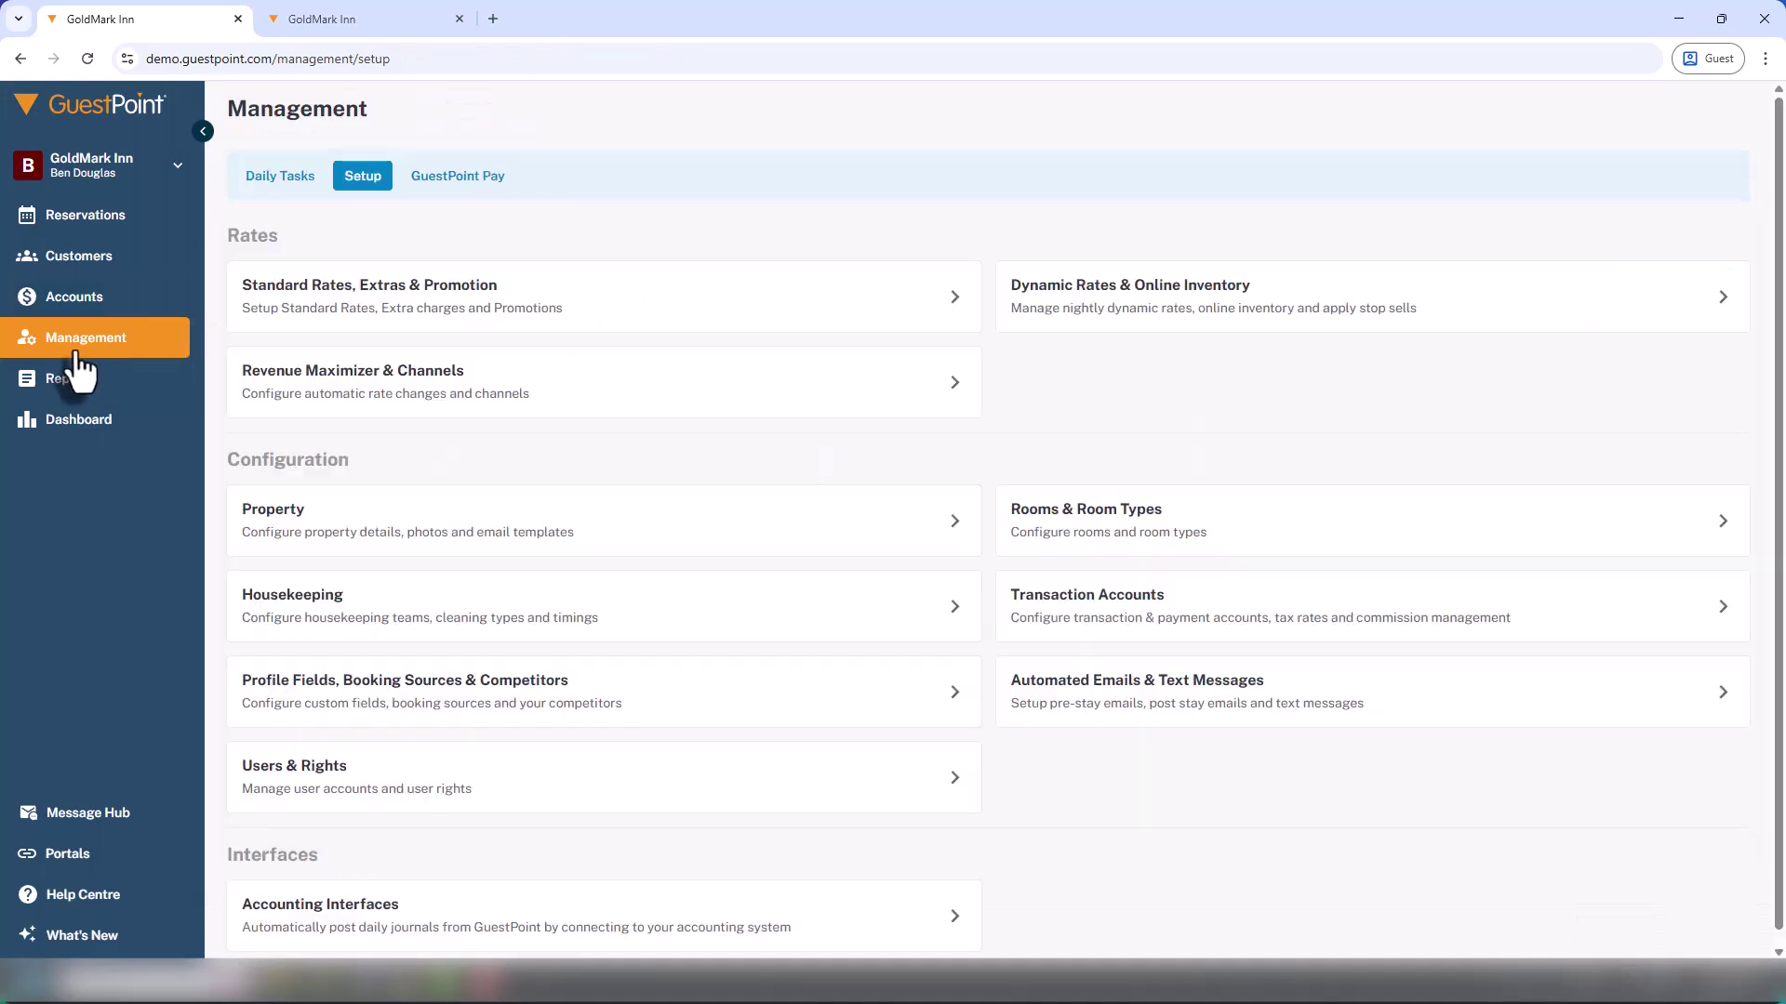
click(309, 375)
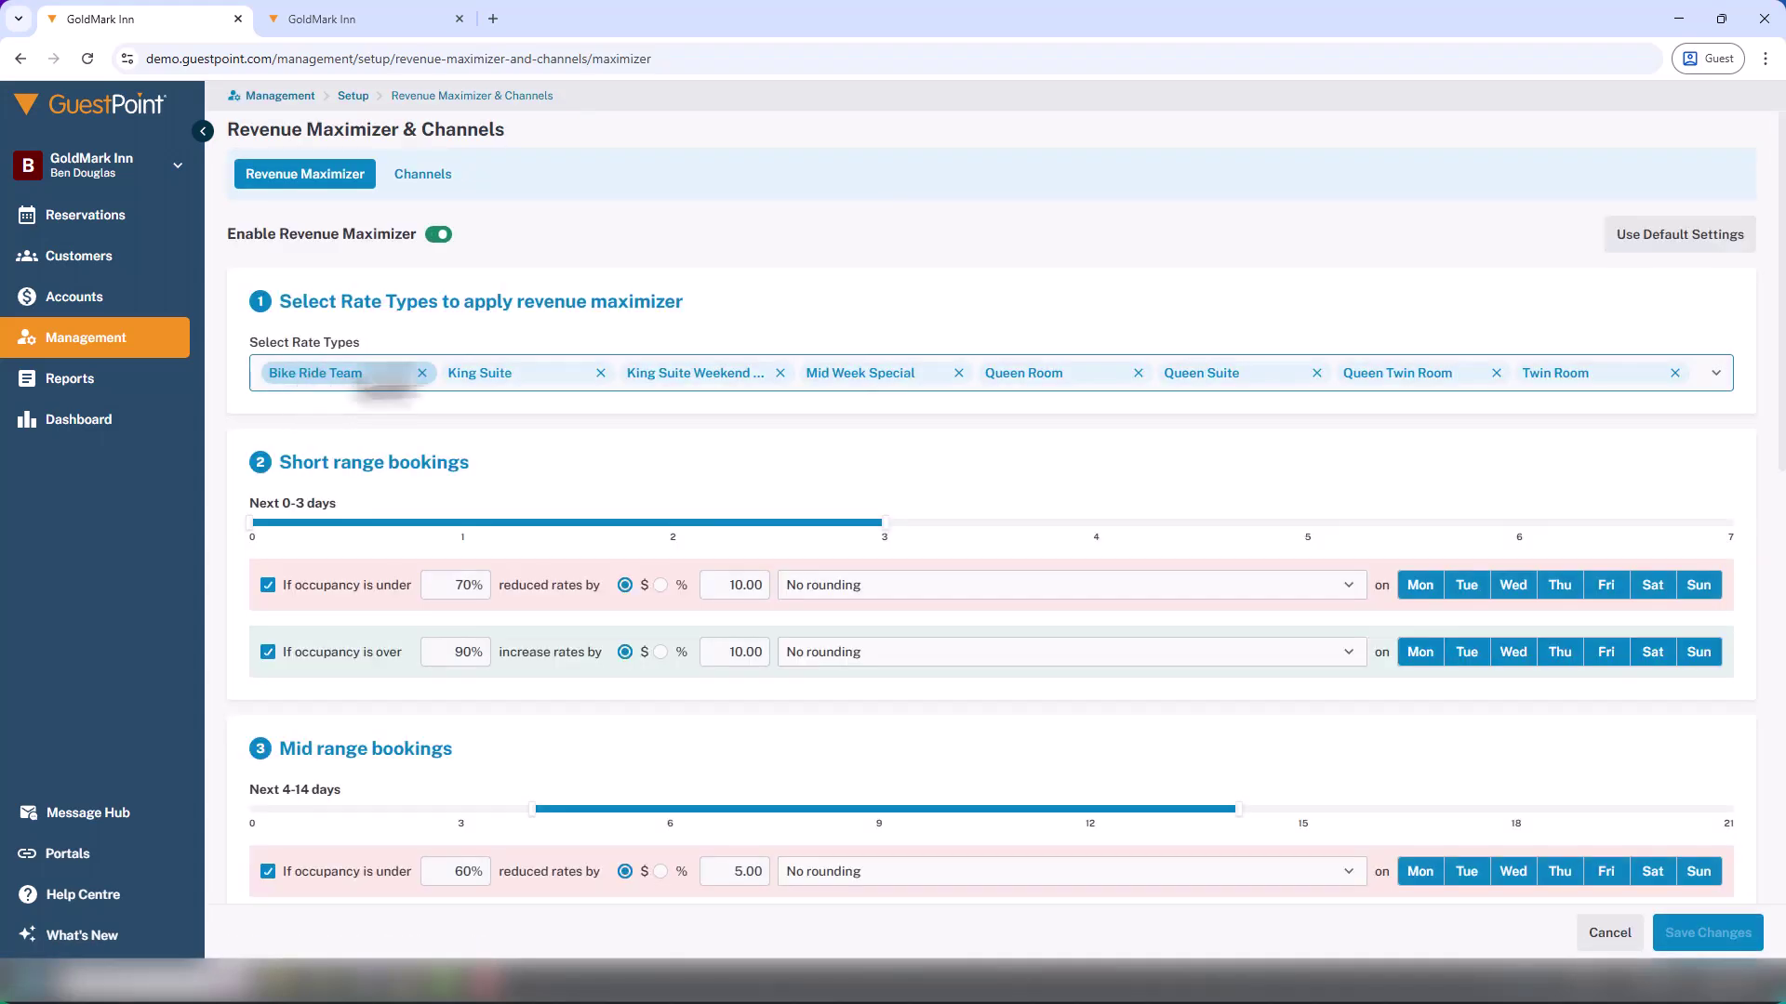
scroll(581, 453, down, 1)
scroll(577, 443, up, 2)
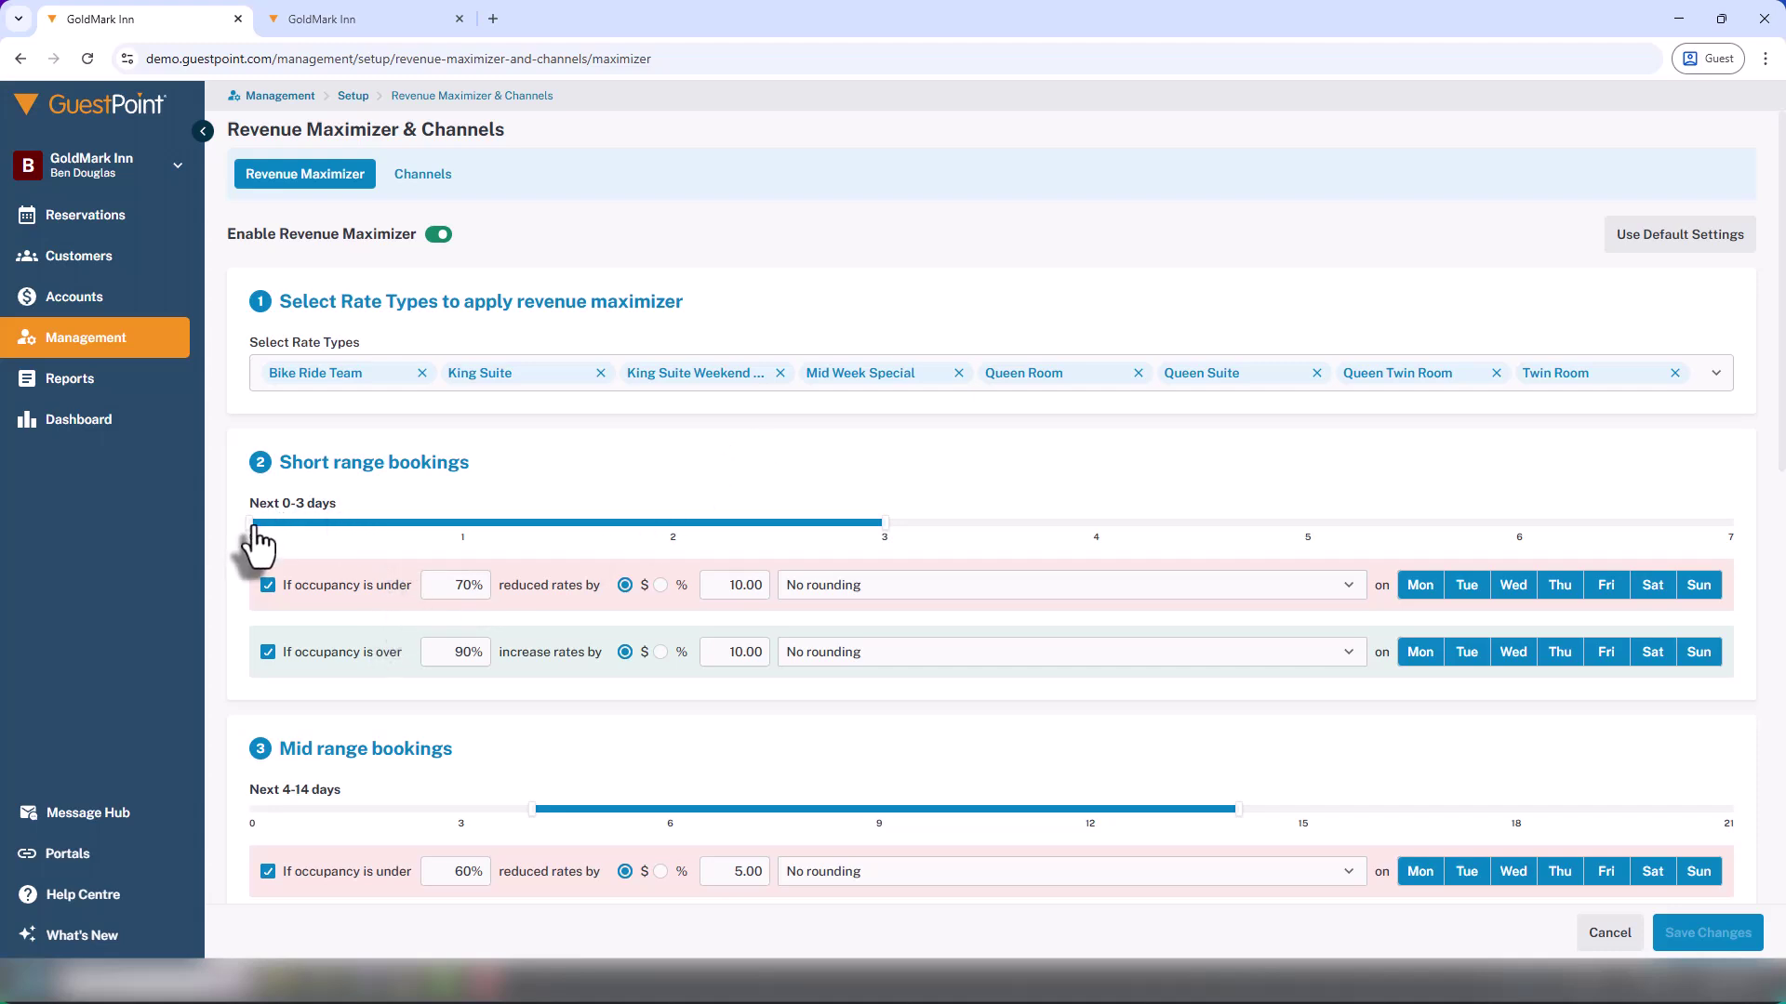
click(475, 587)
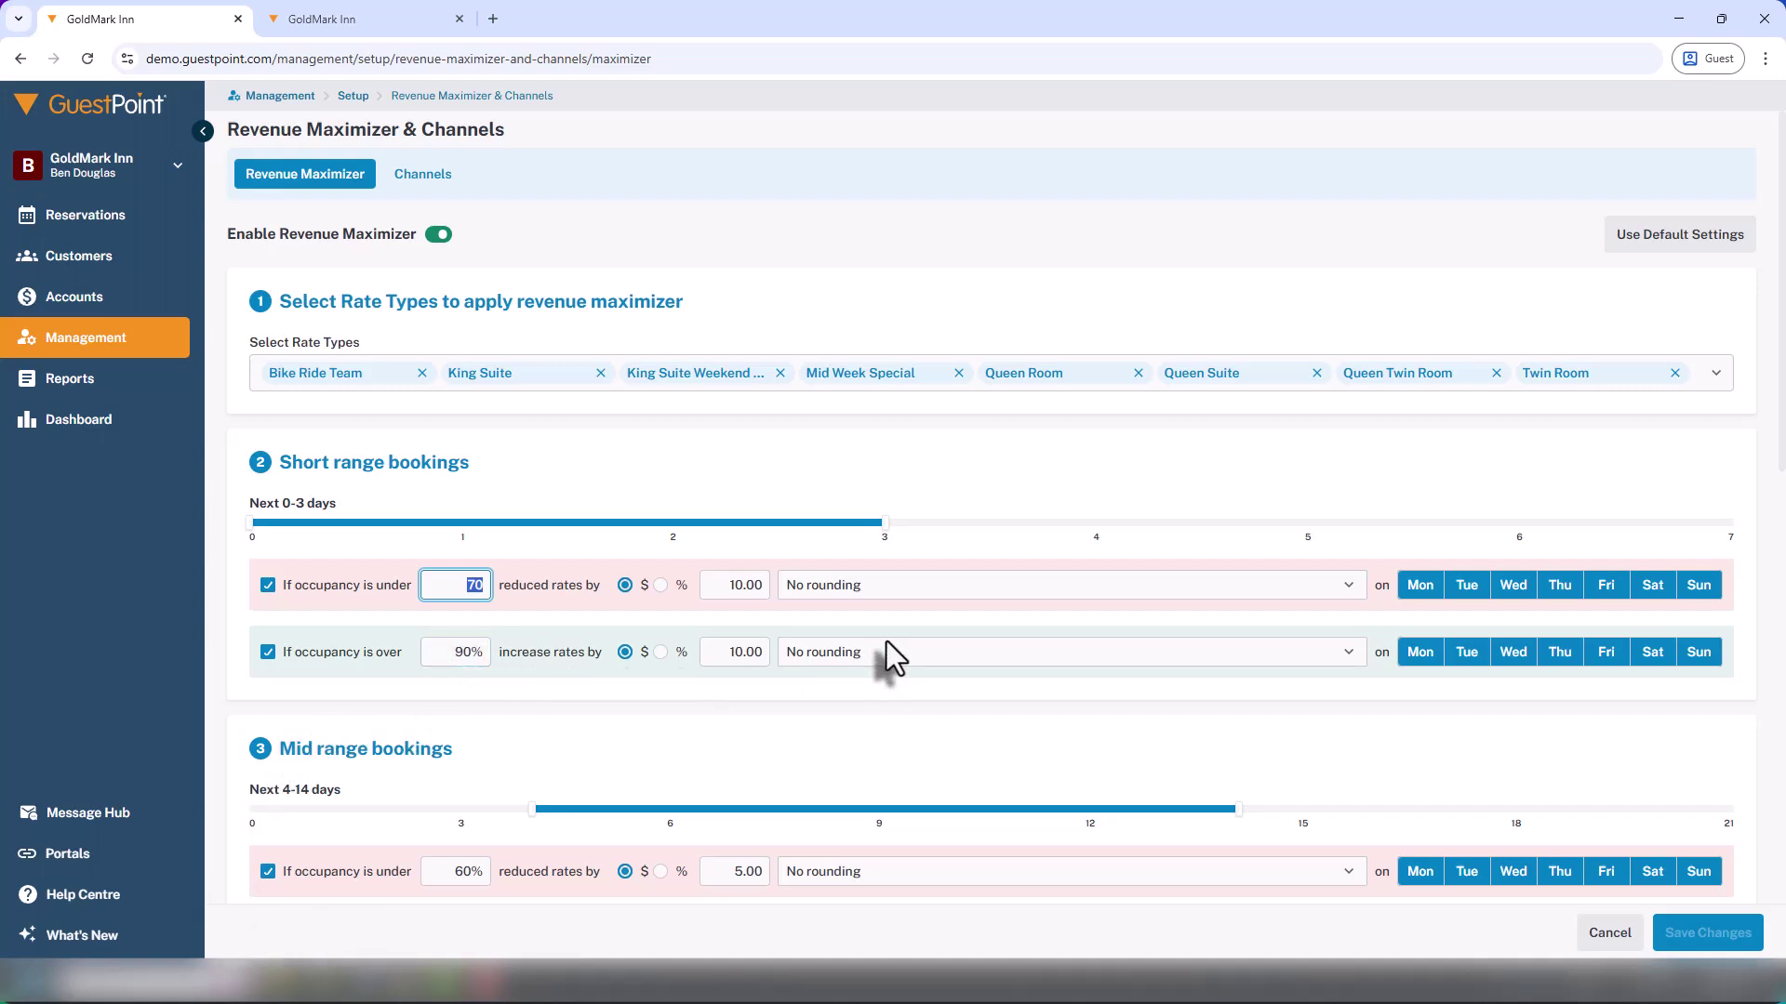
click(718, 655)
click(786, 695)
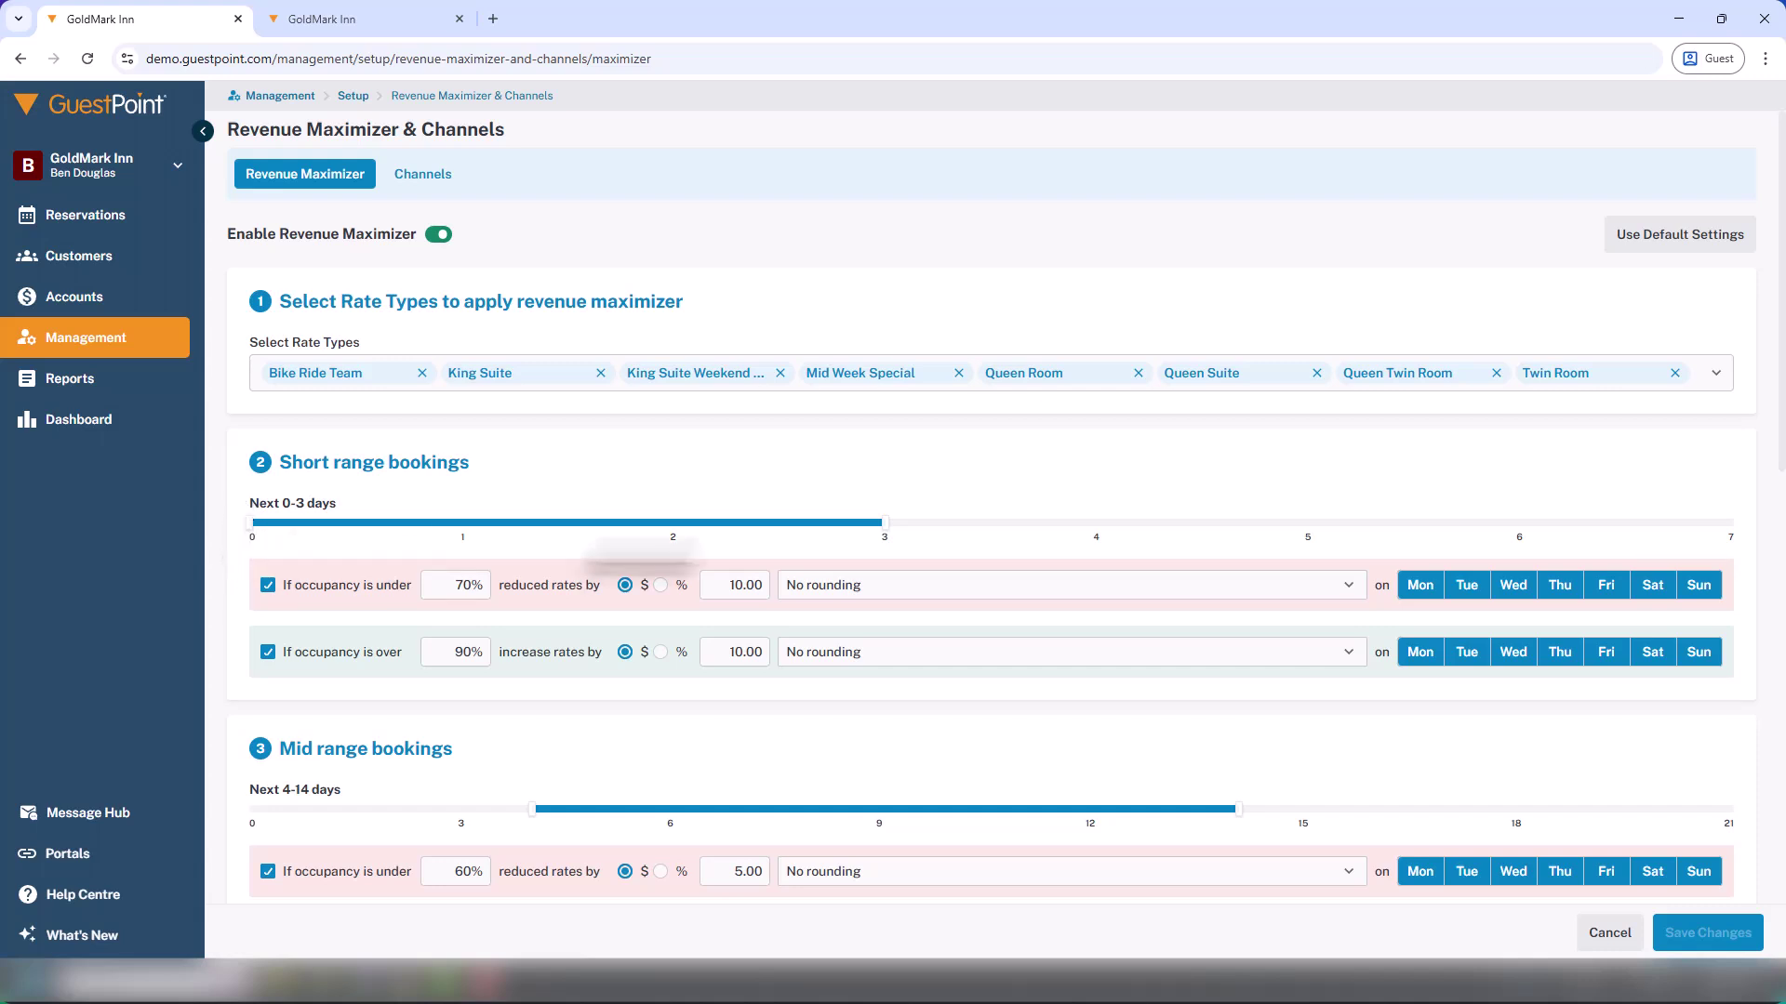
Step: Reduce the short range bookings window to the next 0-2 days, and check the mid range rate increase rule
drag(884, 523, 623, 551)
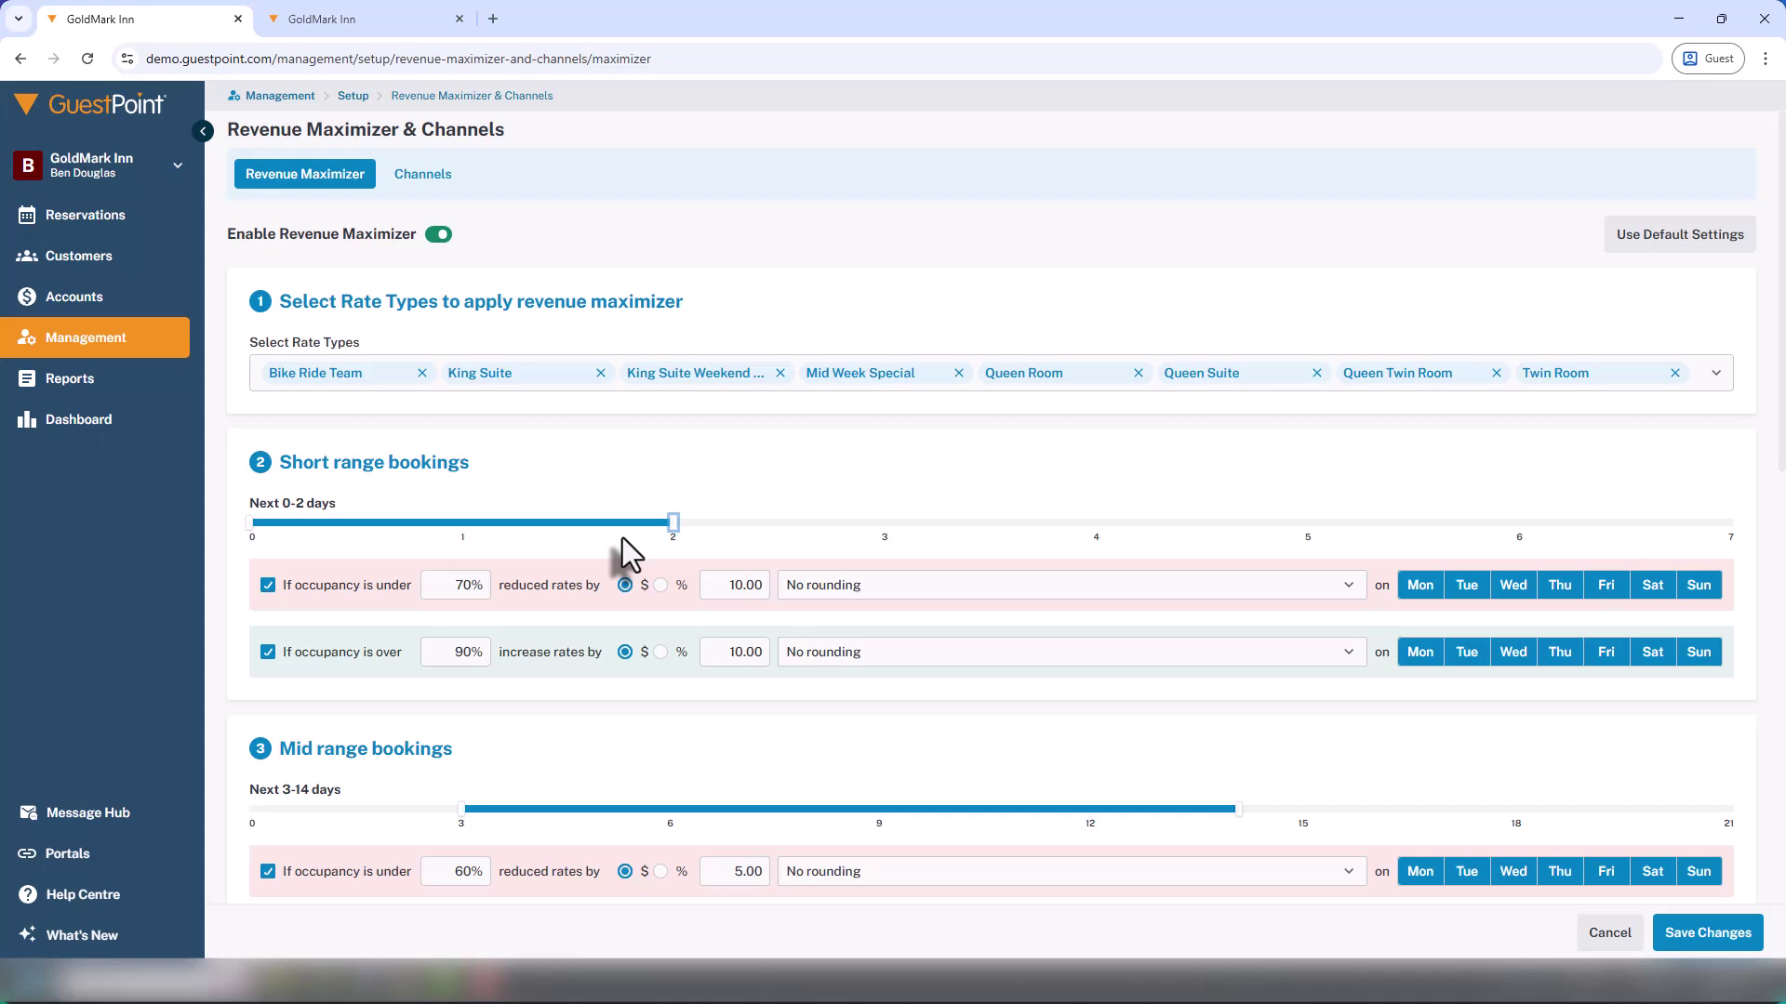
scroll(584, 622, down, 3)
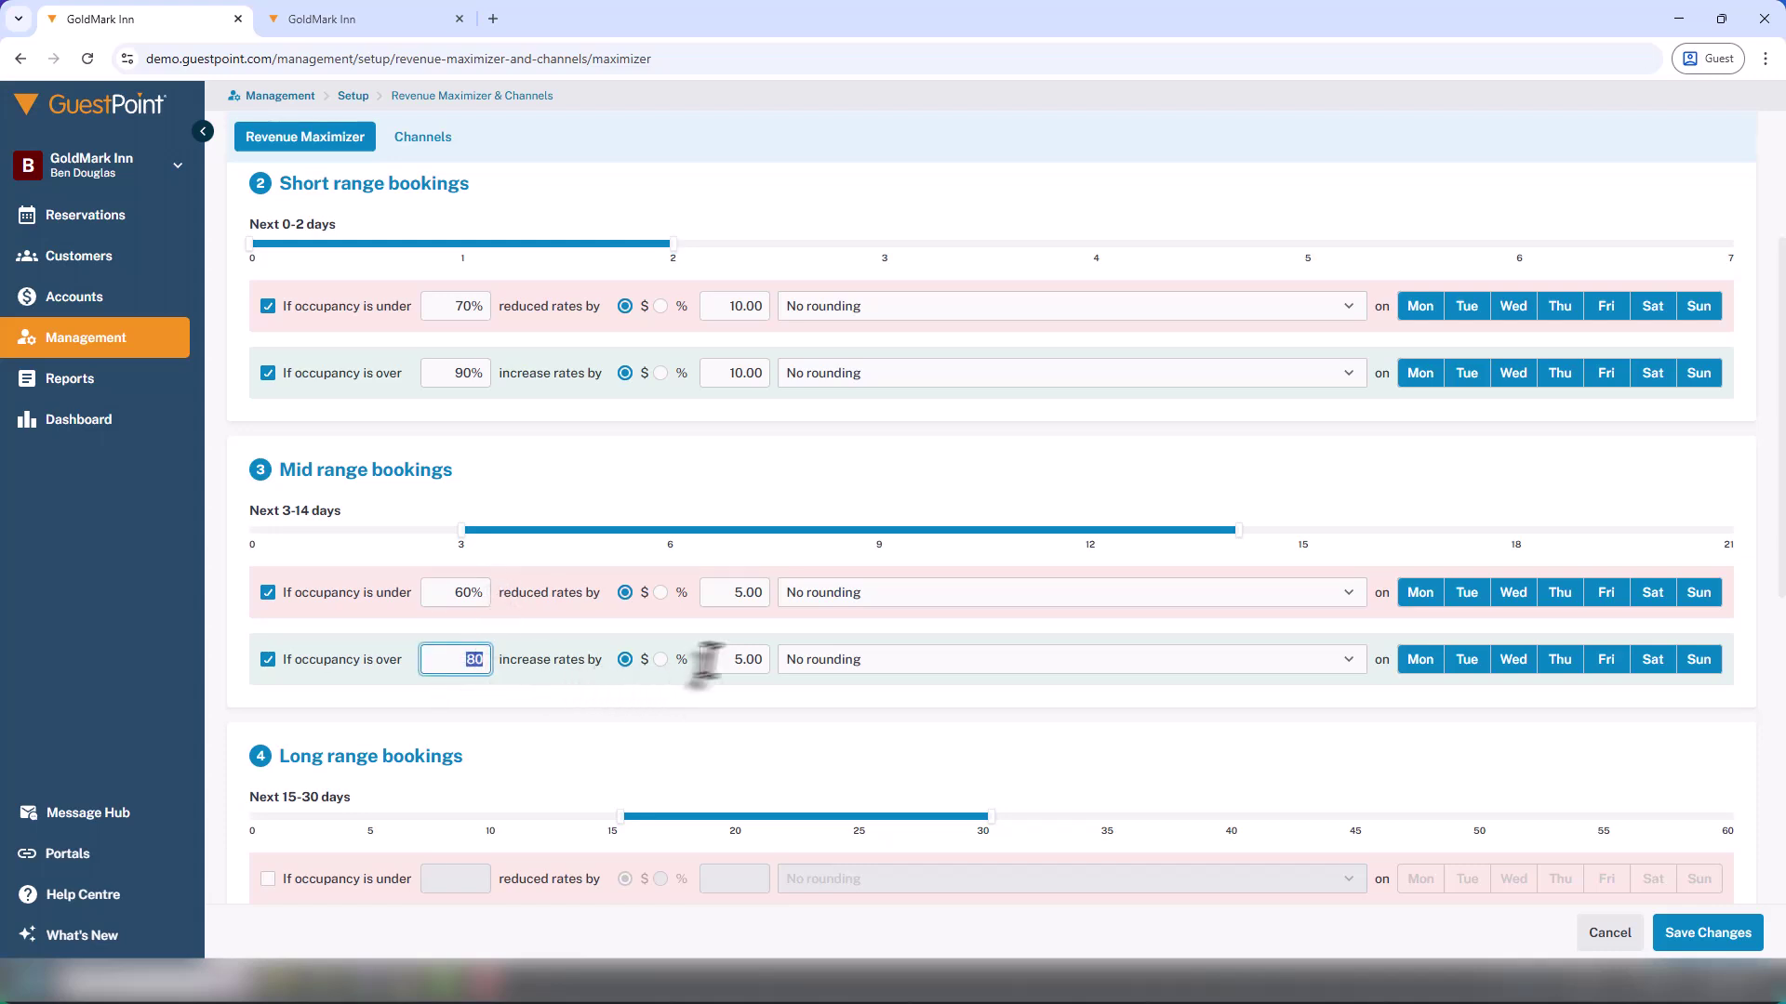
click(735, 662)
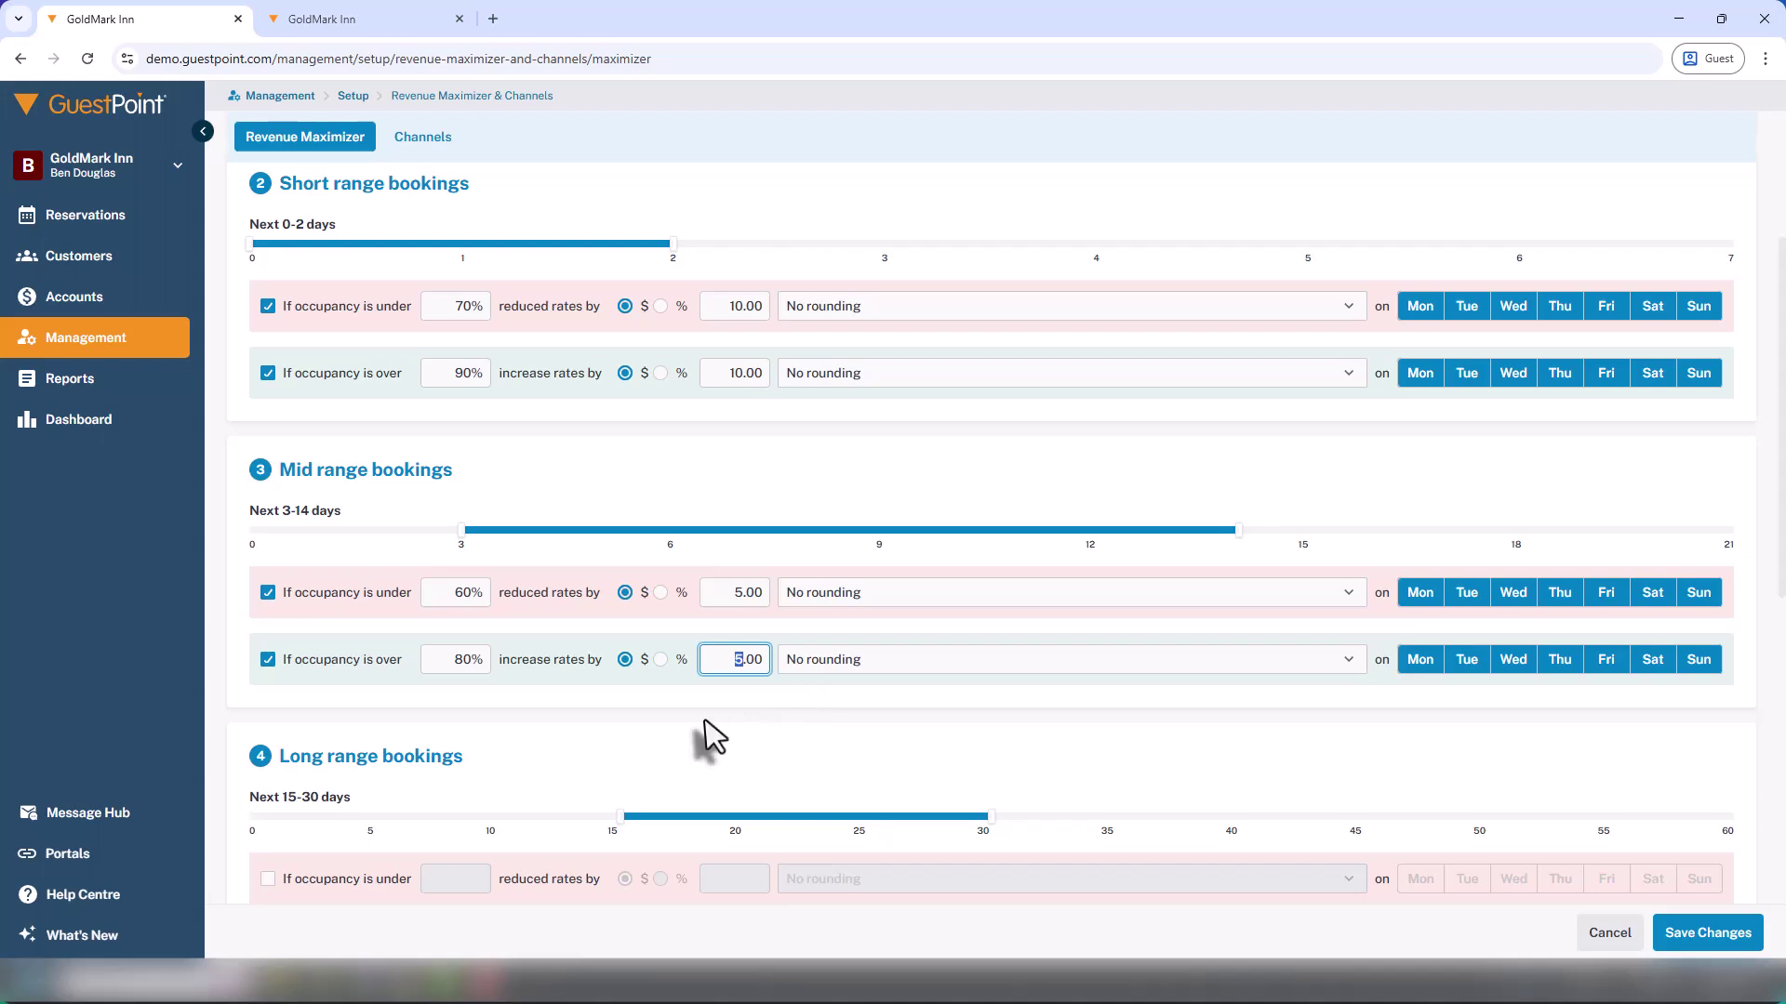
Step: Set the long range bookings' over-occupancy threshold to 70% and change the dollar amount of its rate increase
scroll(681, 737, down, 4)
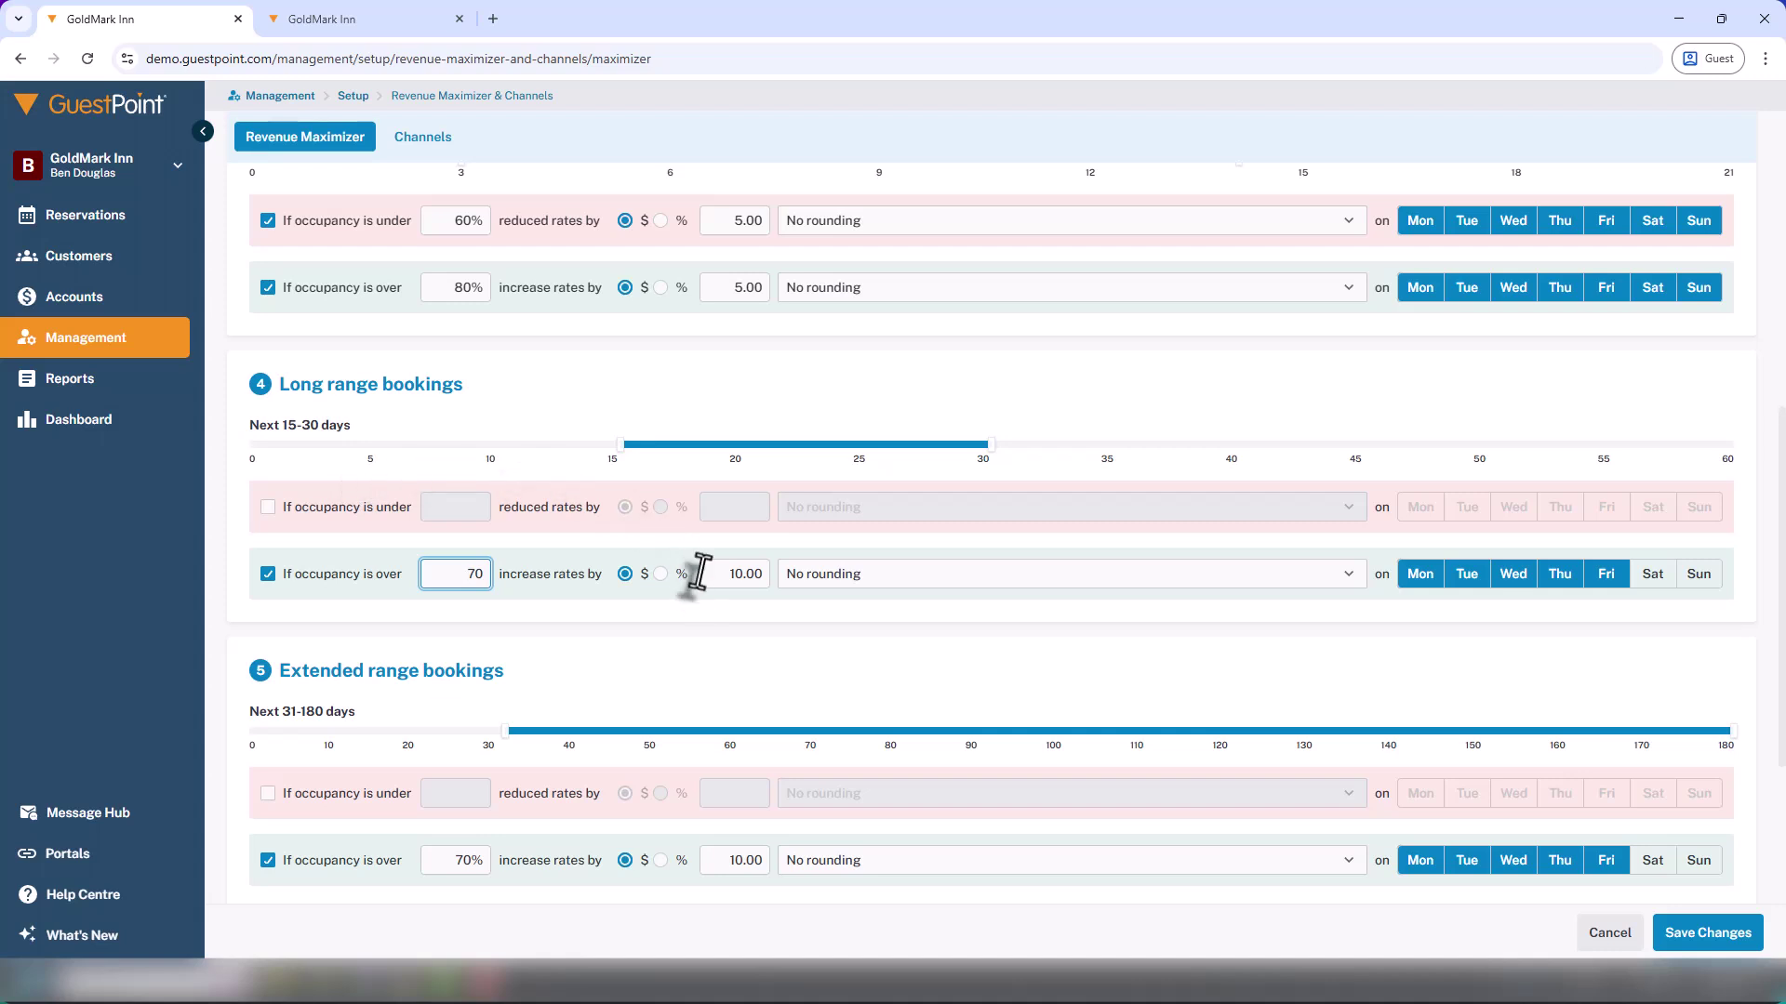
drag(736, 585, 725, 585)
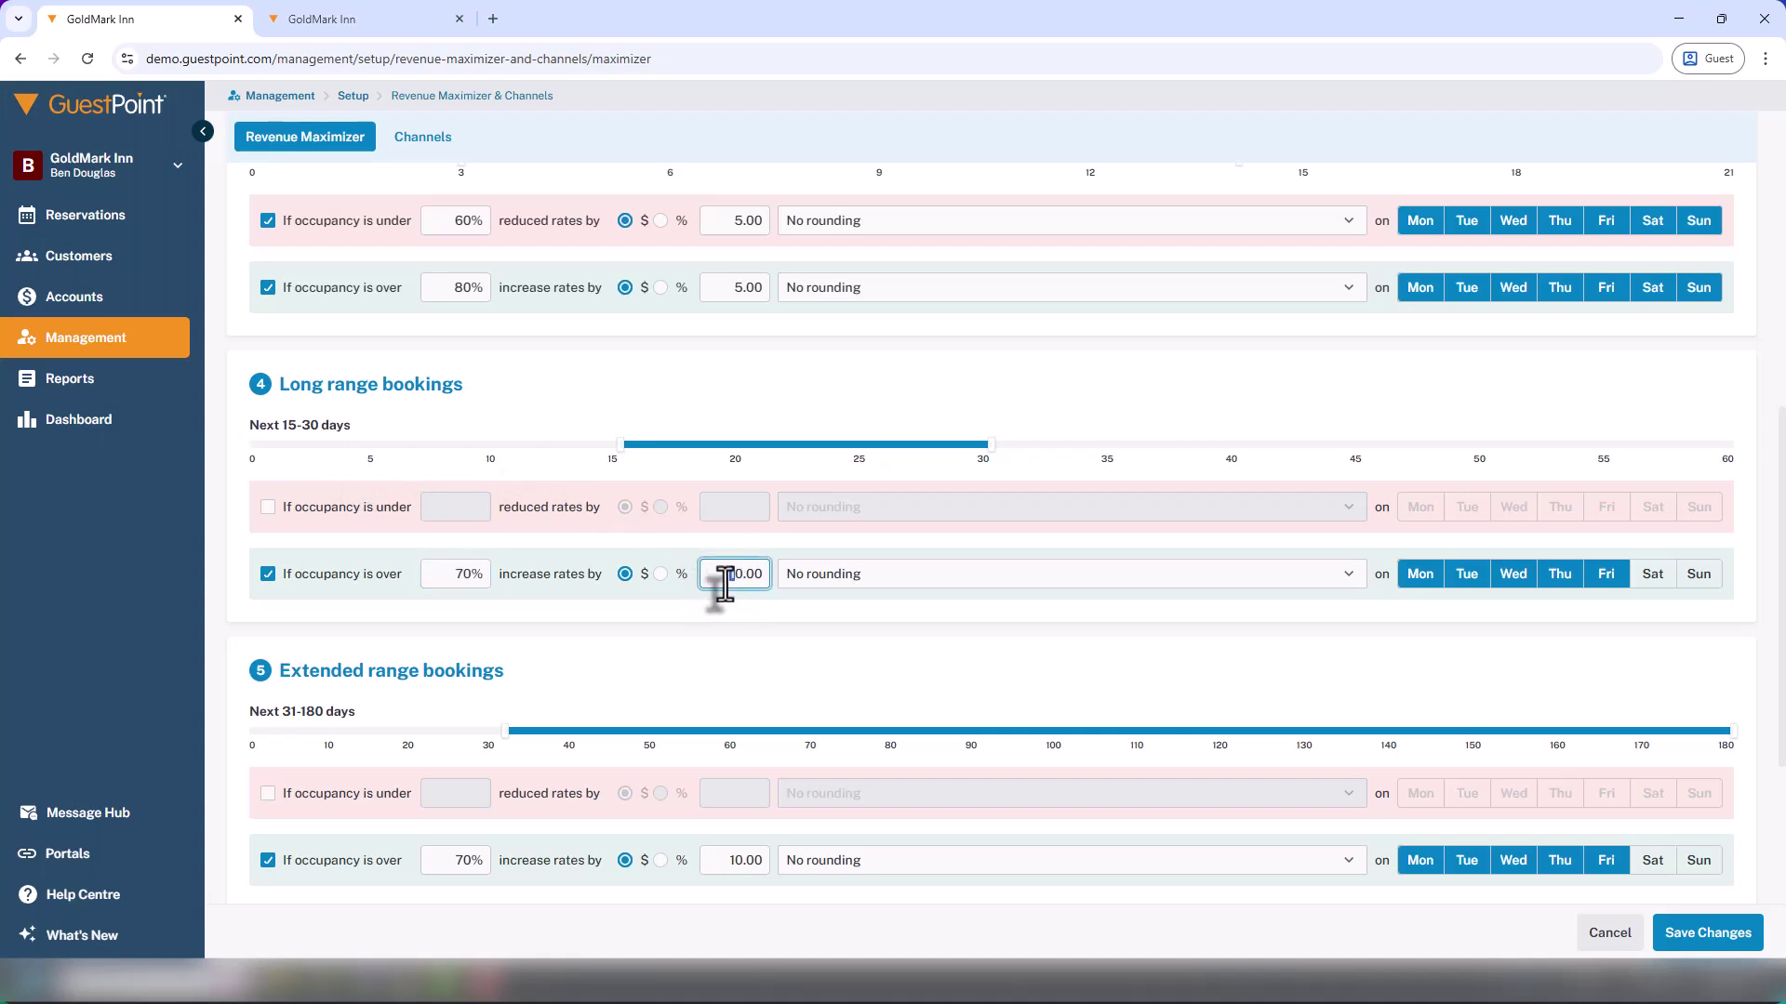
text(3)
click(724, 644)
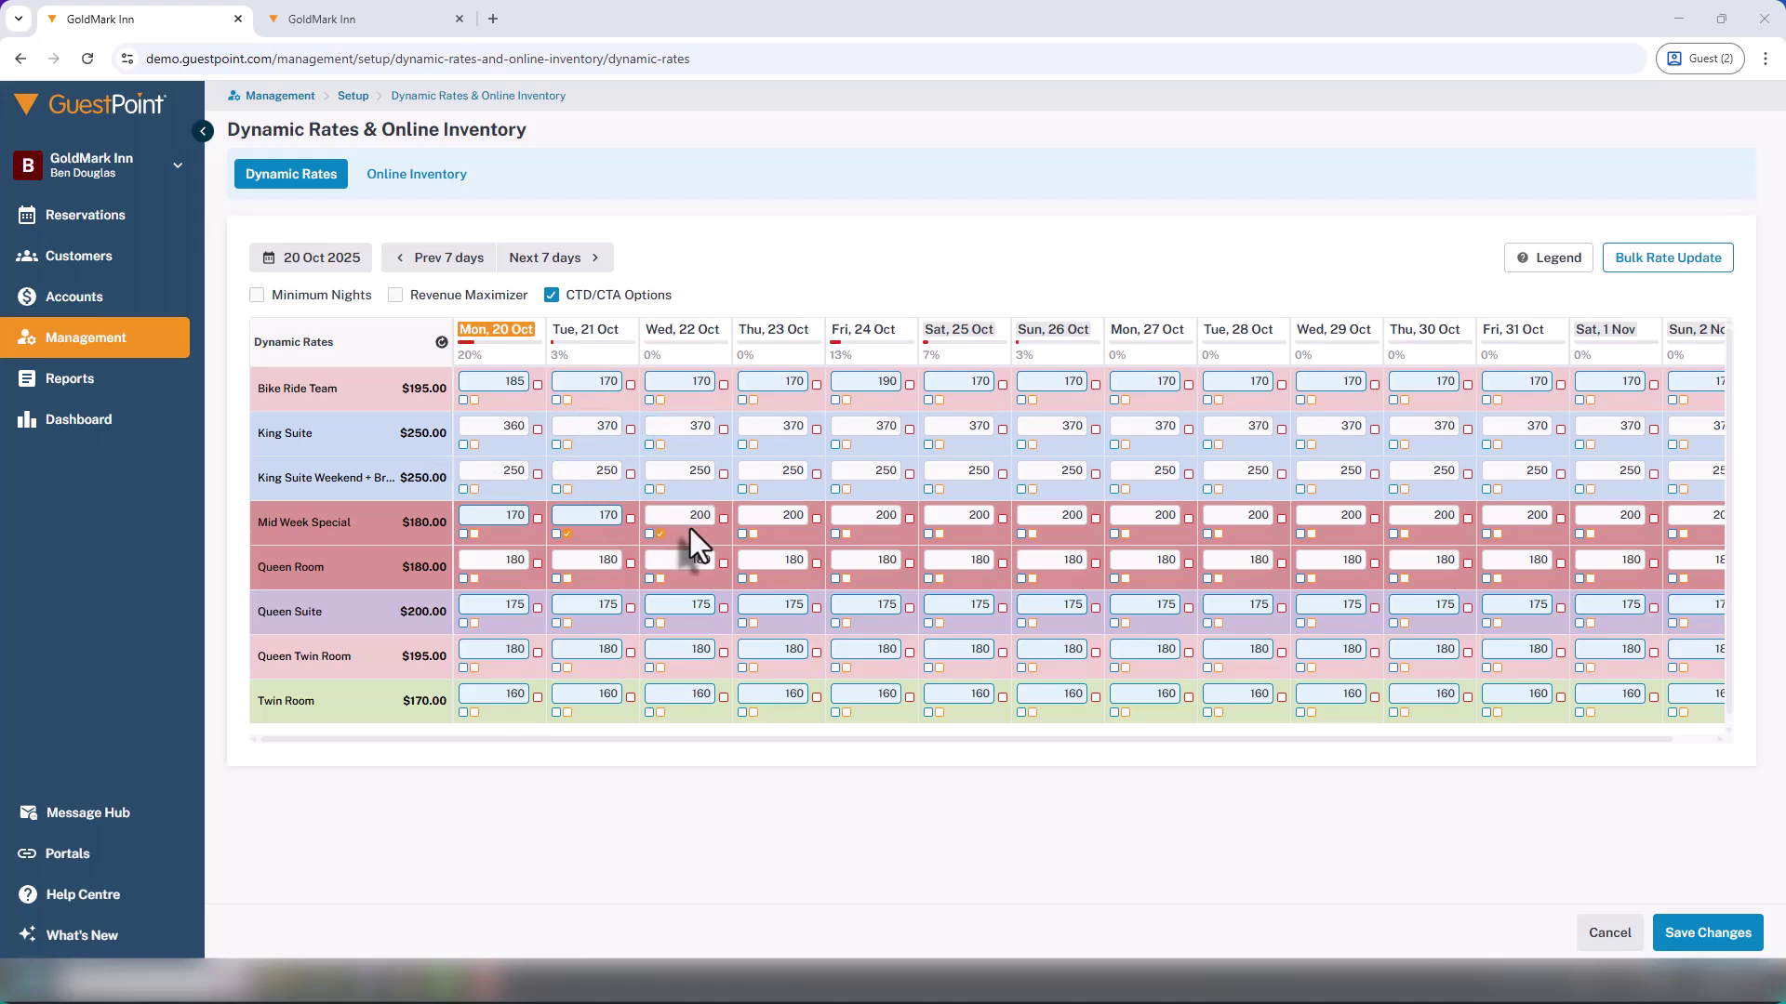
Step: Clear Mid Week Special's close to depart restriction for Tue 21 Oct, and set Bike Ride Team to close to arrive on Sat 25 and Sun 26 Oct
click(567, 534)
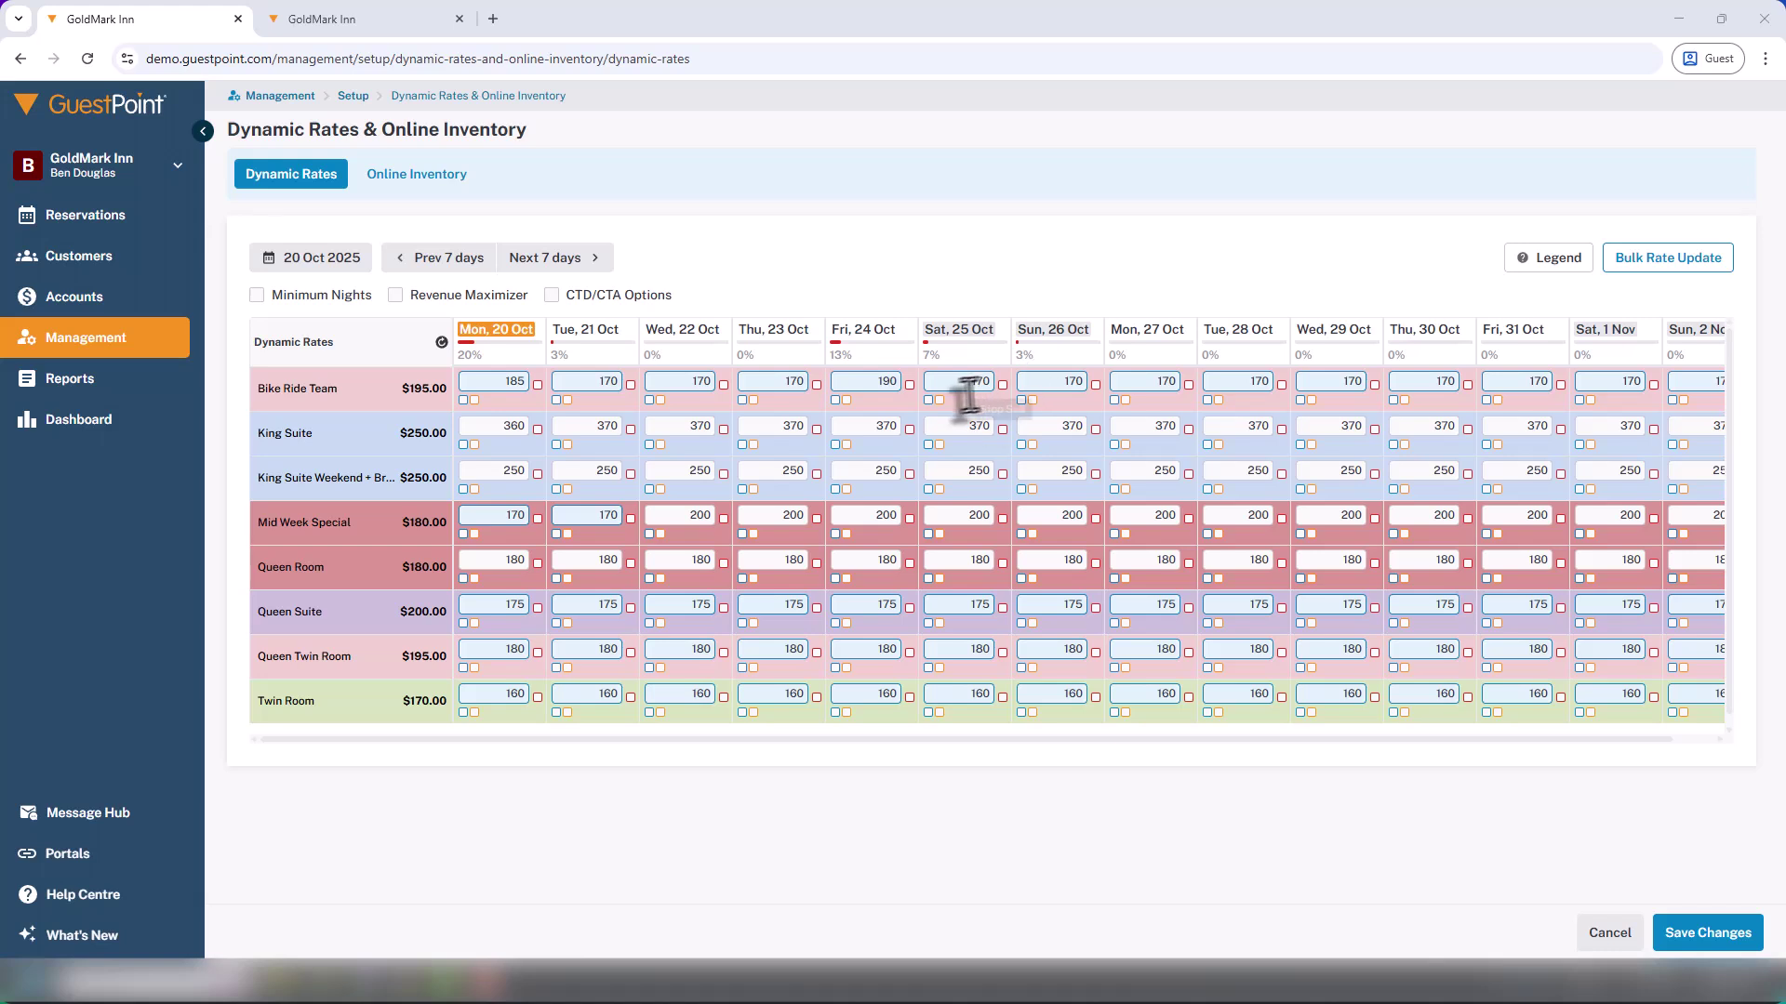
click(928, 401)
click(1022, 401)
Step: Switch to the ChatGPT chat, examine the Close to Arrival and Close to Departure scenarios, and return to the GuestPoint rates grid
key(alt+Tab)
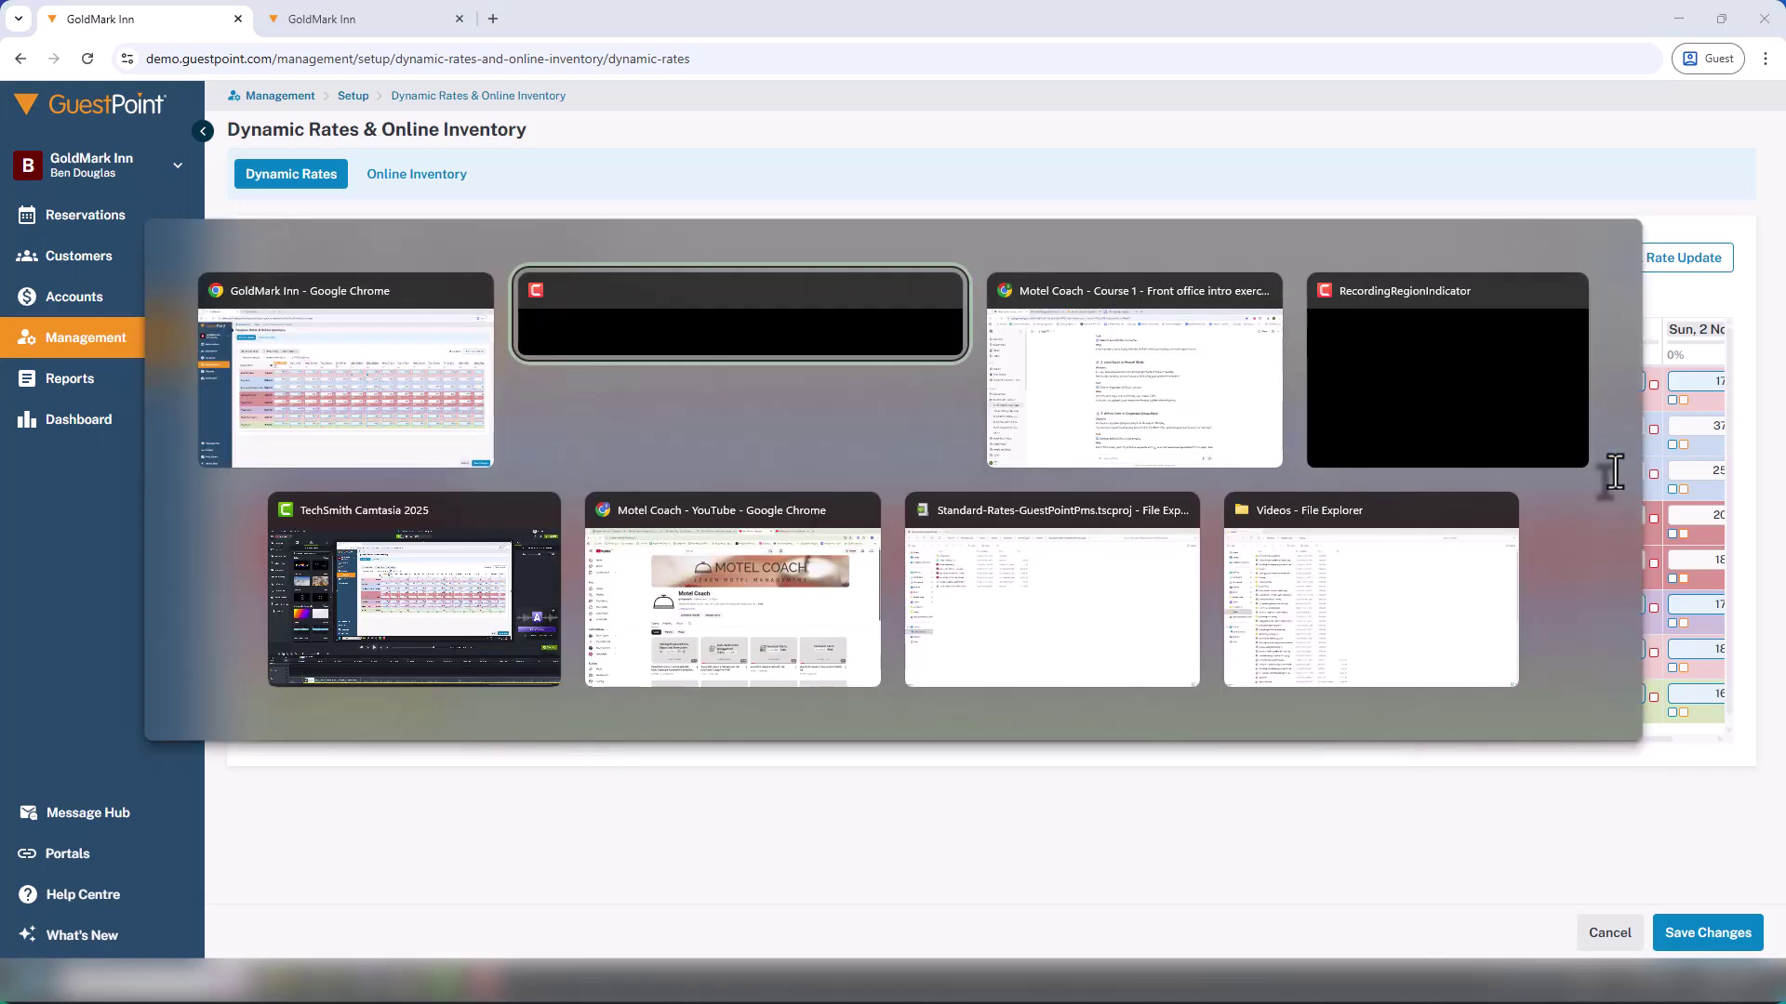
key(alt+Tab)
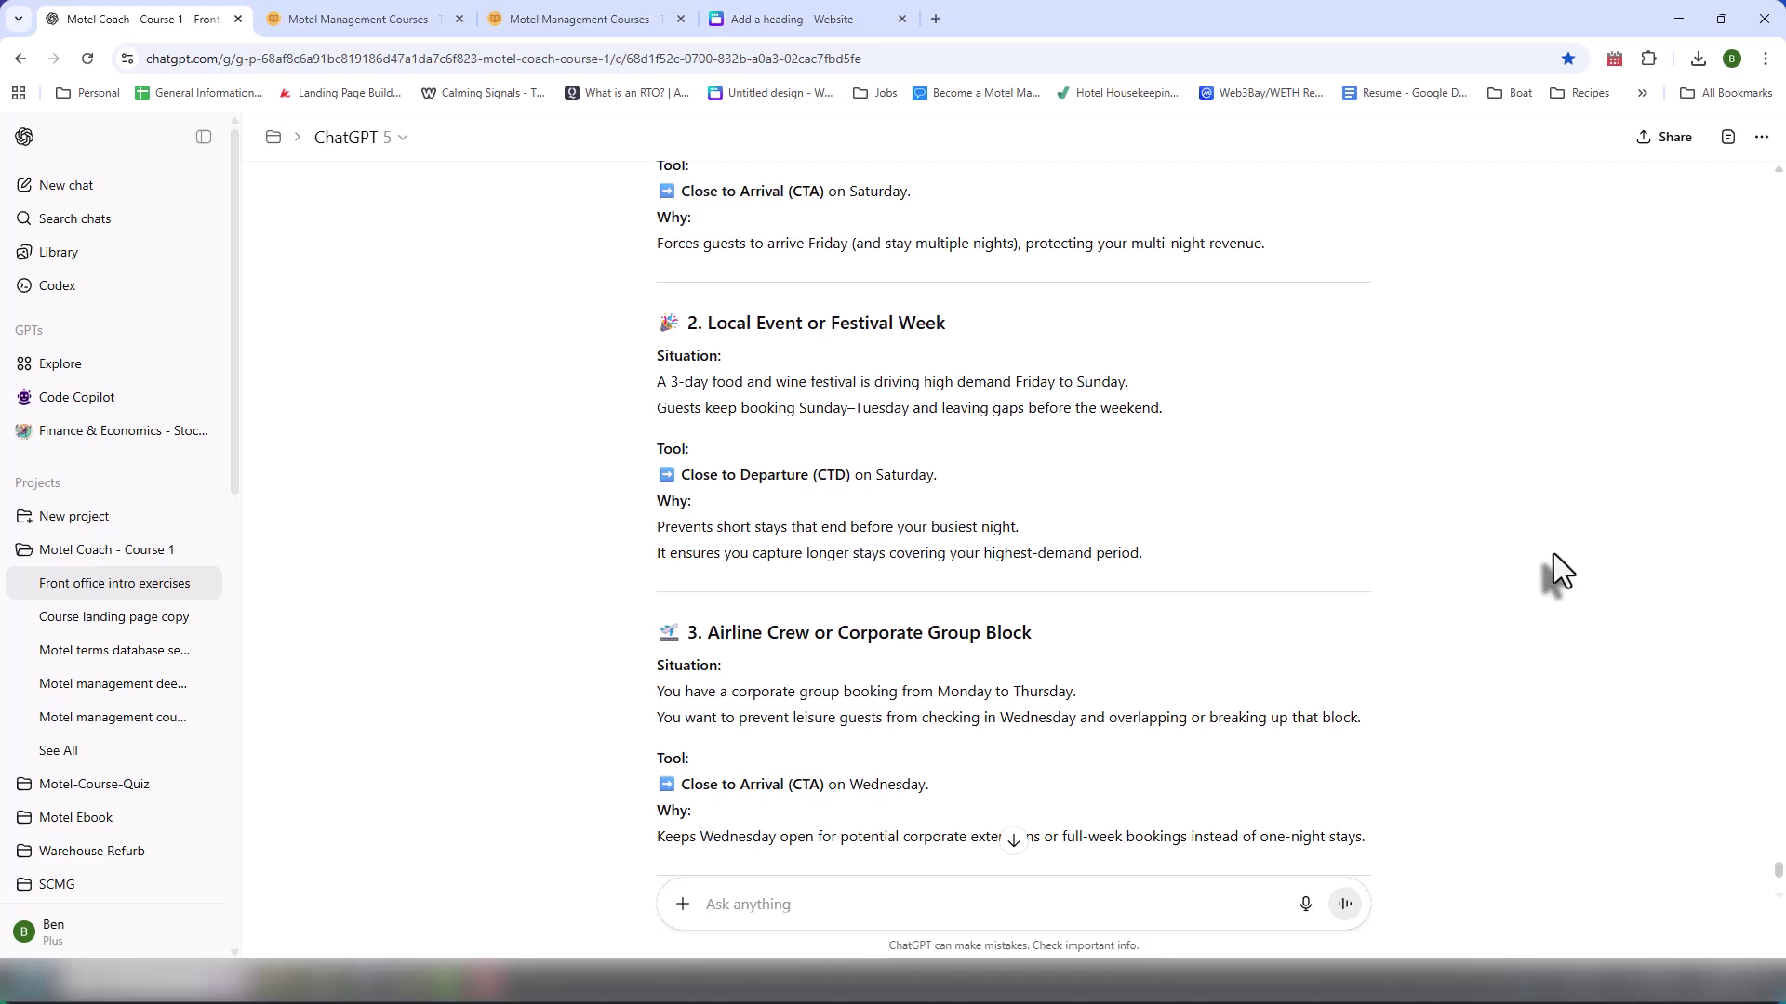
key(alt+Tab)
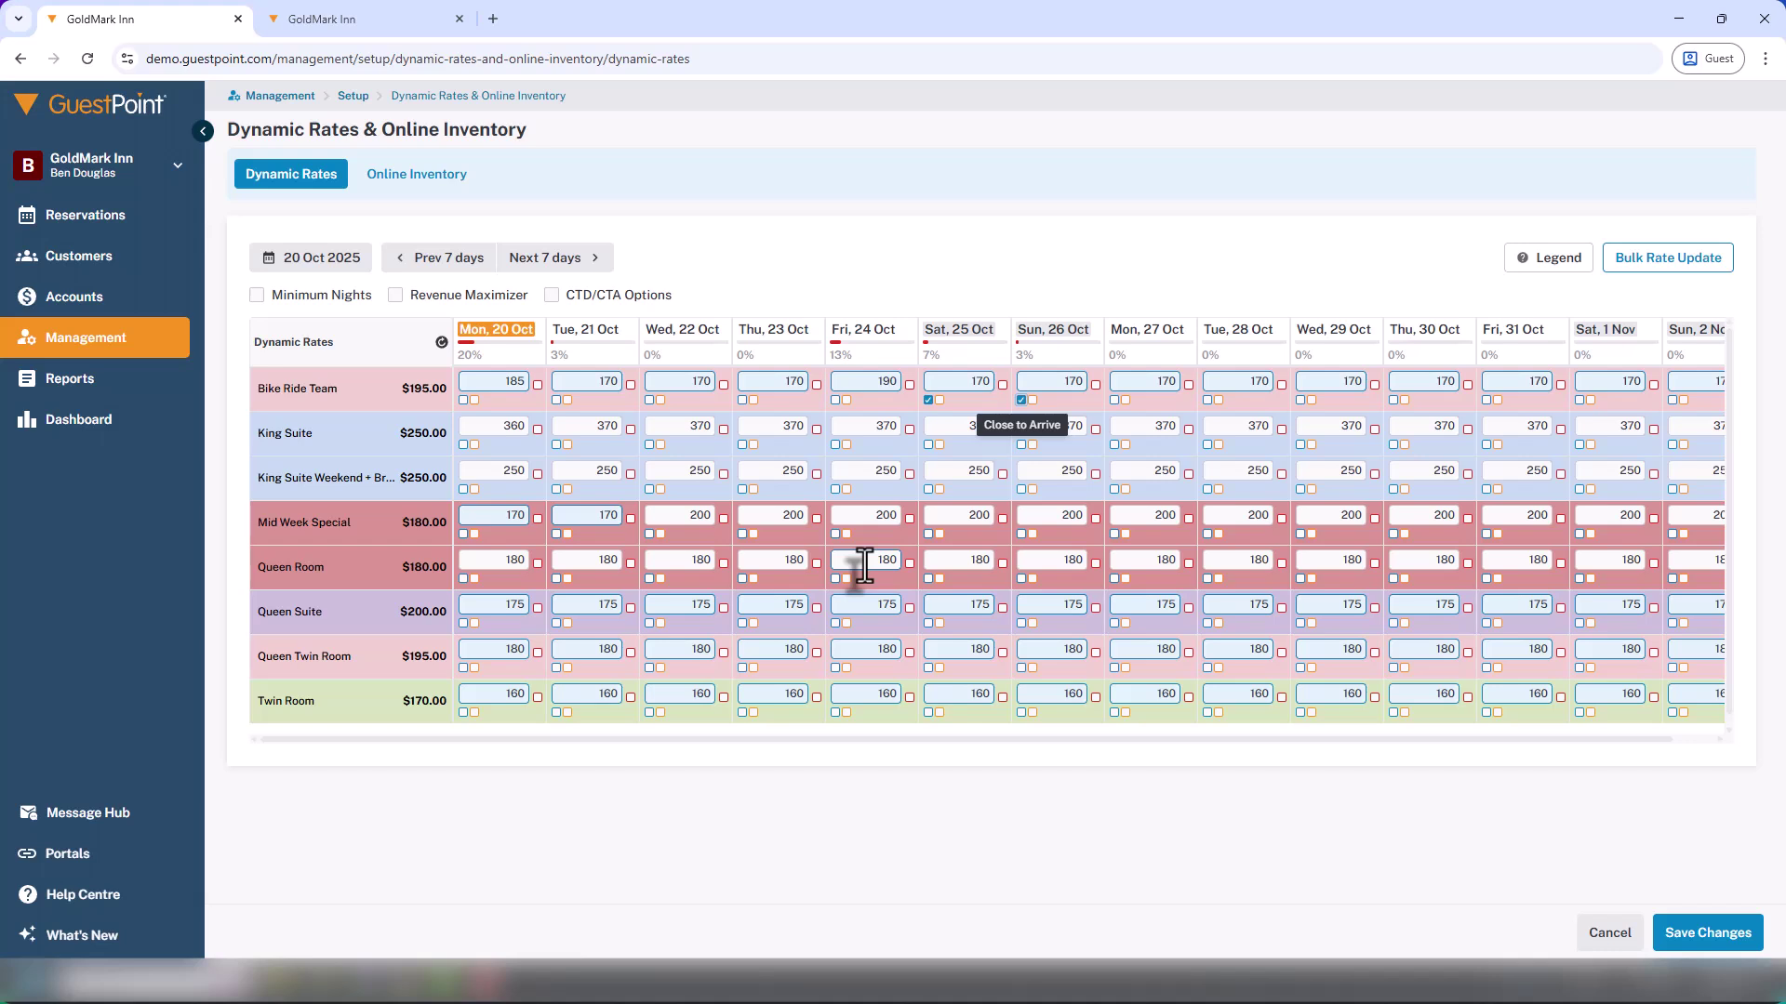
Step: Replace Bike Ride Team's close to arrive with close to depart on Sat 25 Oct, and apply close to depart to both King Suite rates
click(928, 400)
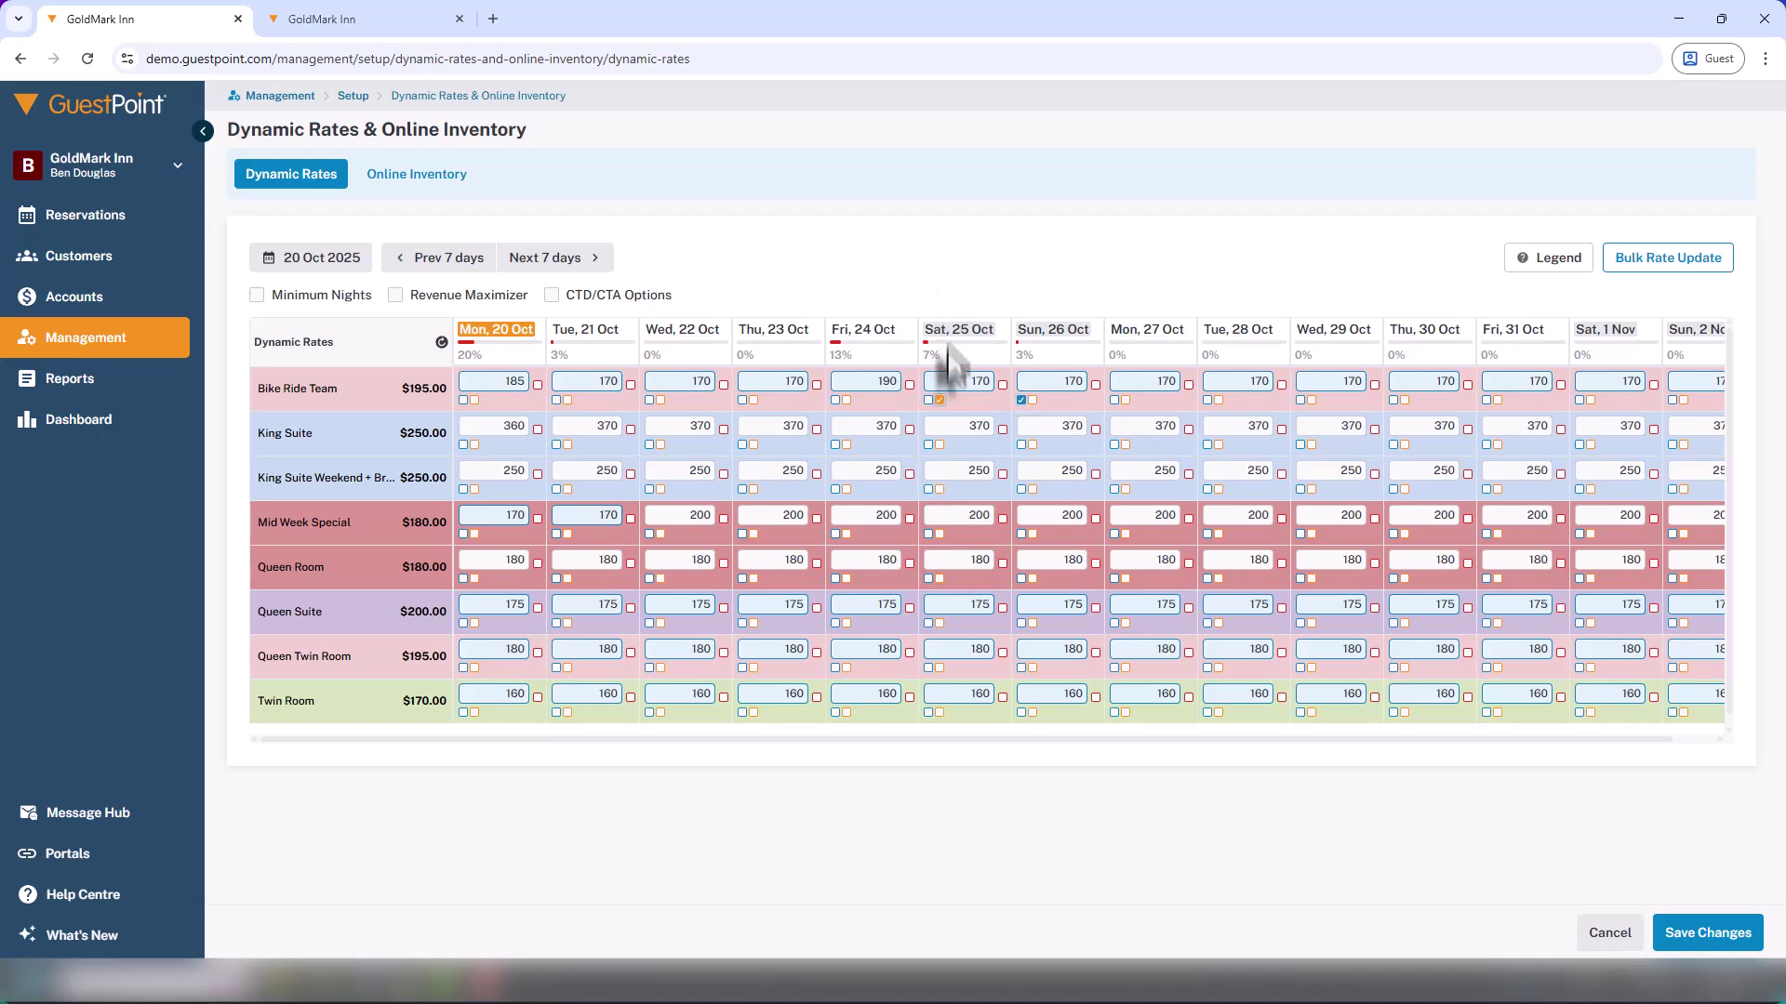
click(940, 400)
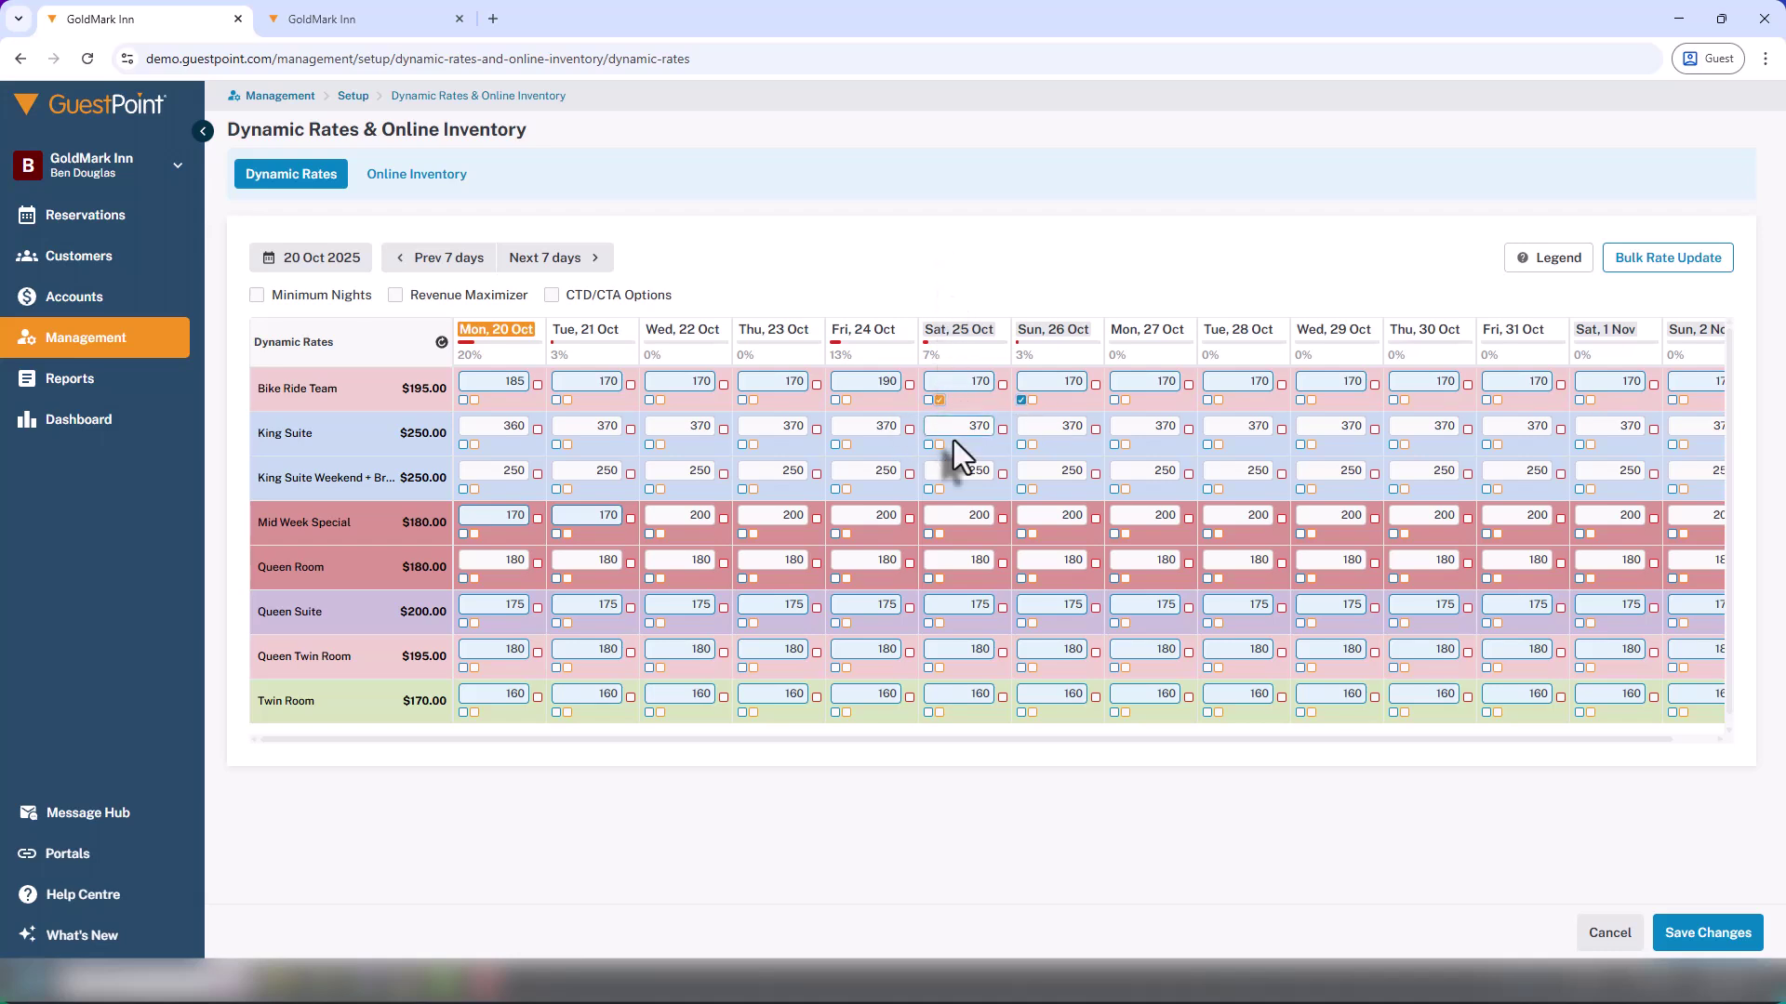
click(939, 489)
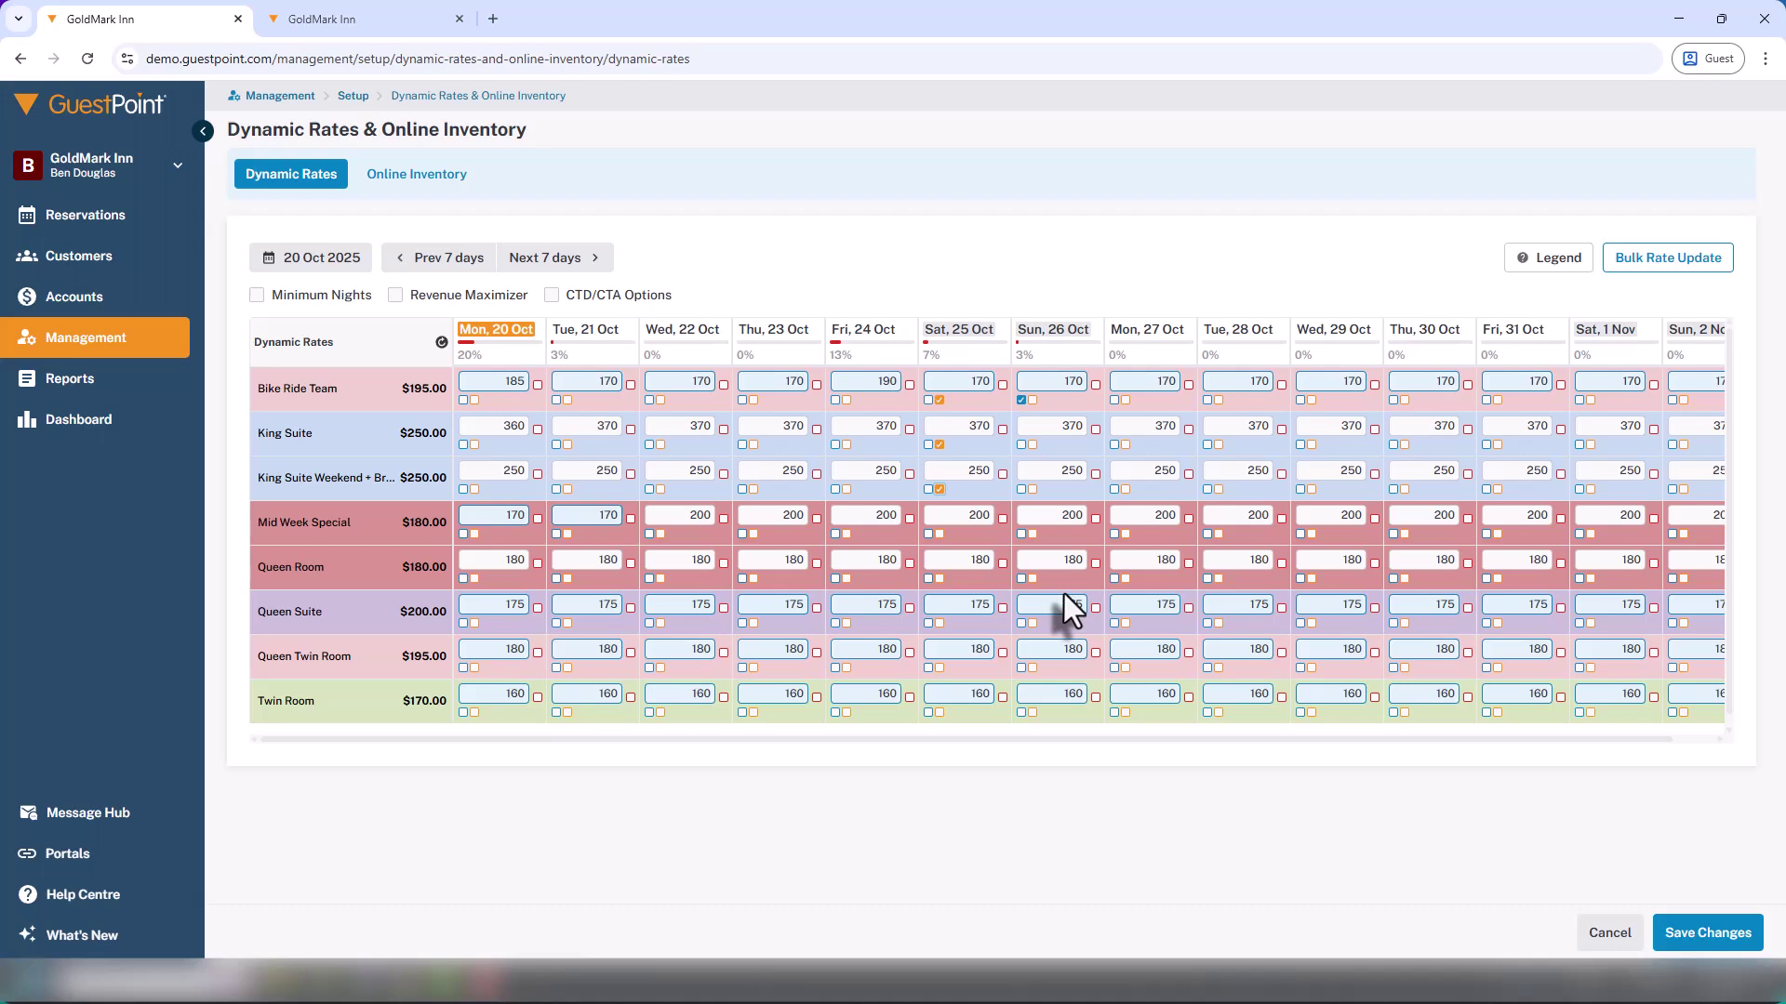